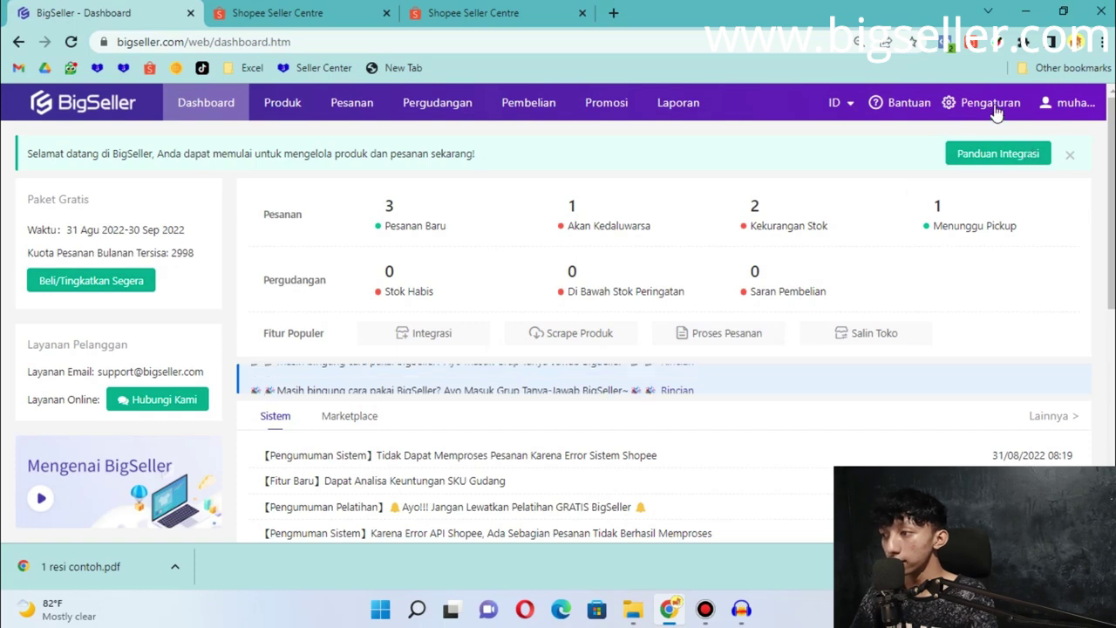
# Open the account integration settings and request connection of a new Shopee store nicknamed Soni corp
pyautogui.moveTo(1049, 113)
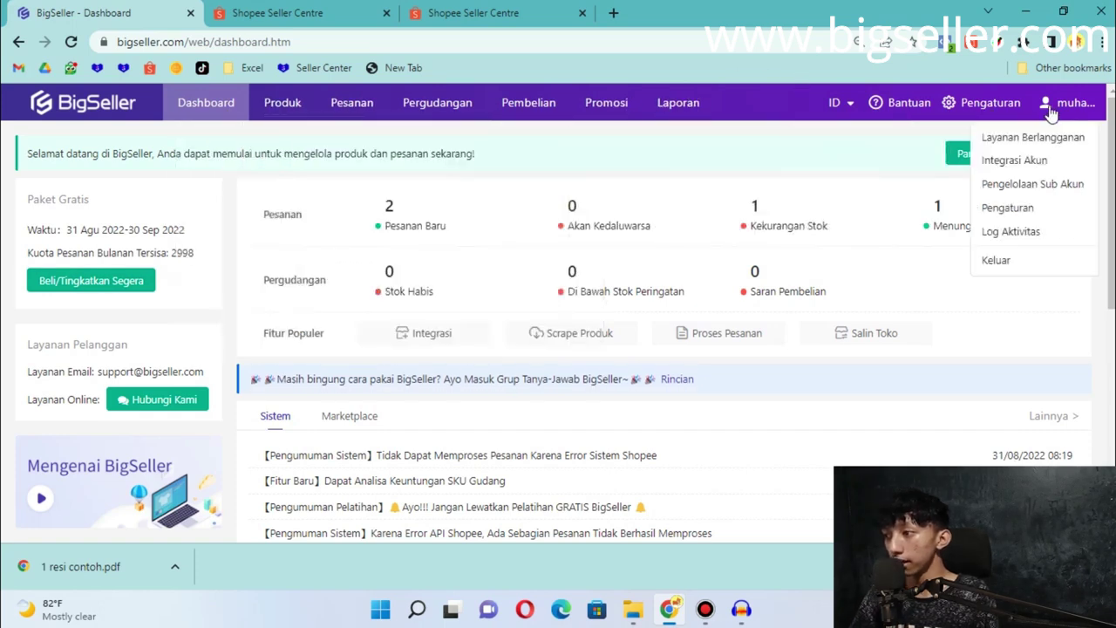
pyautogui.click(1037, 166)
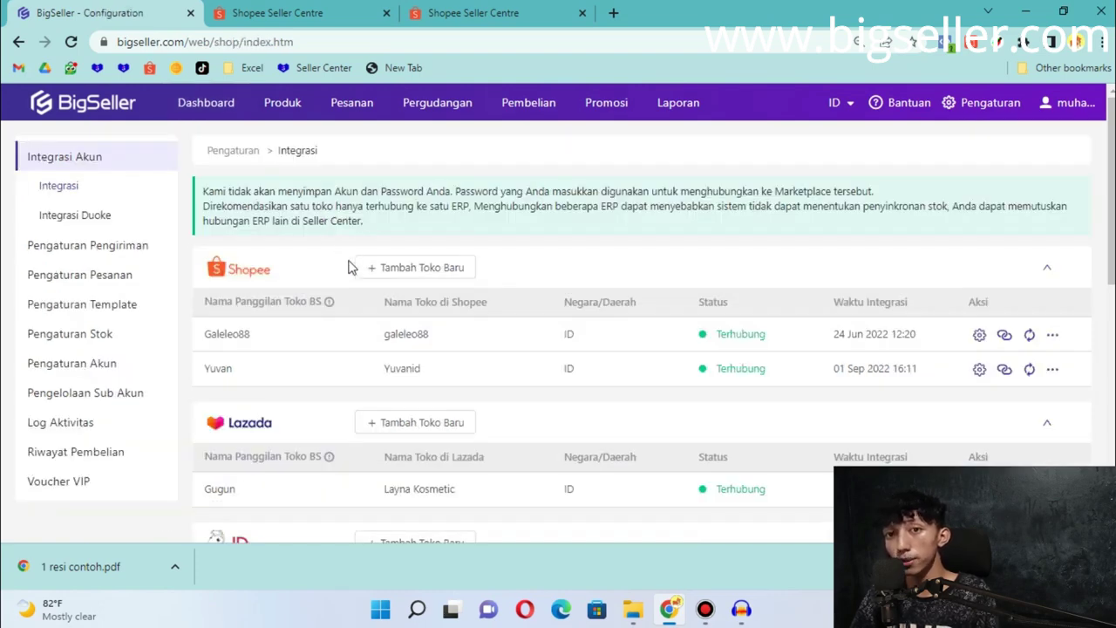
pyautogui.click(427, 275)
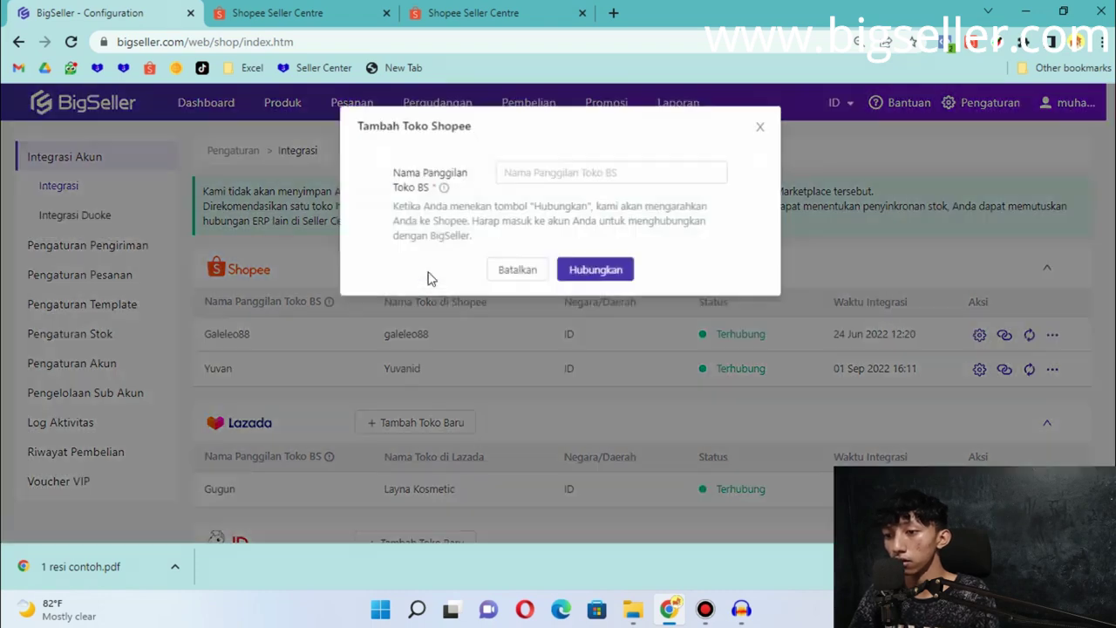
pyautogui.click(571, 171)
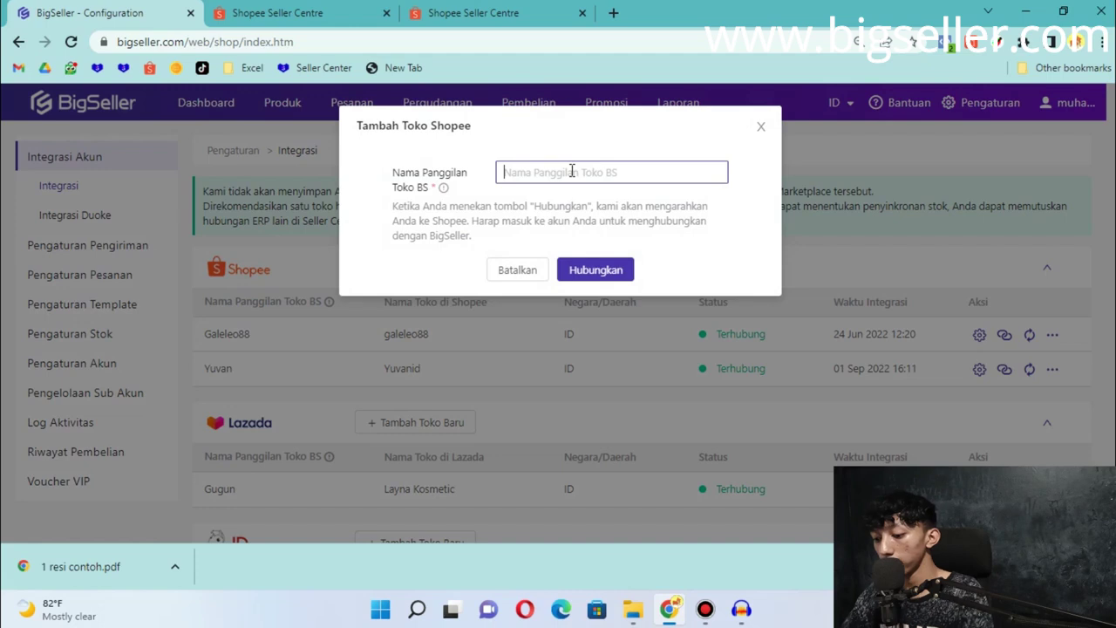
pyautogui.write('Soni corp')
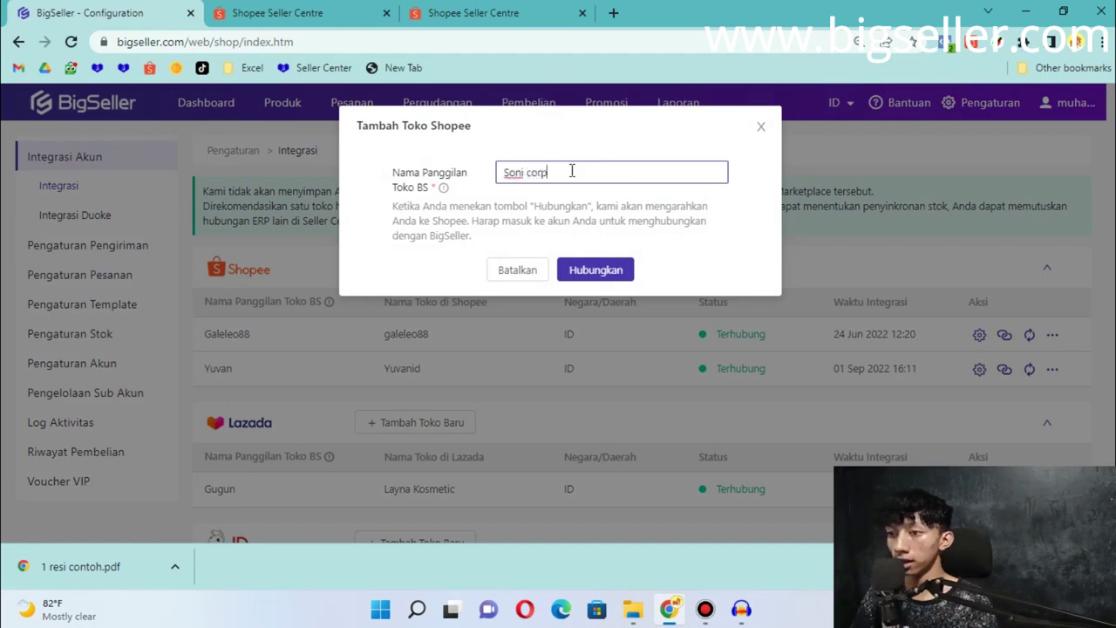
pyautogui.click(595, 263)
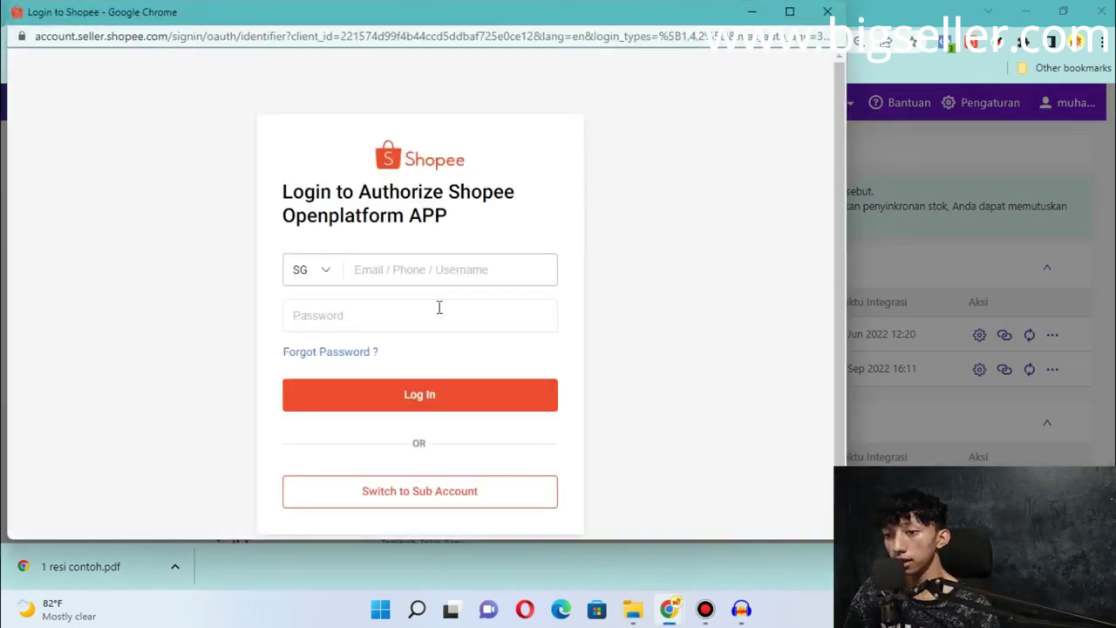
# Set the Shopee authorization login region to Indonesia (ID), and close the login window without signing in
pyautogui.click(315, 273)
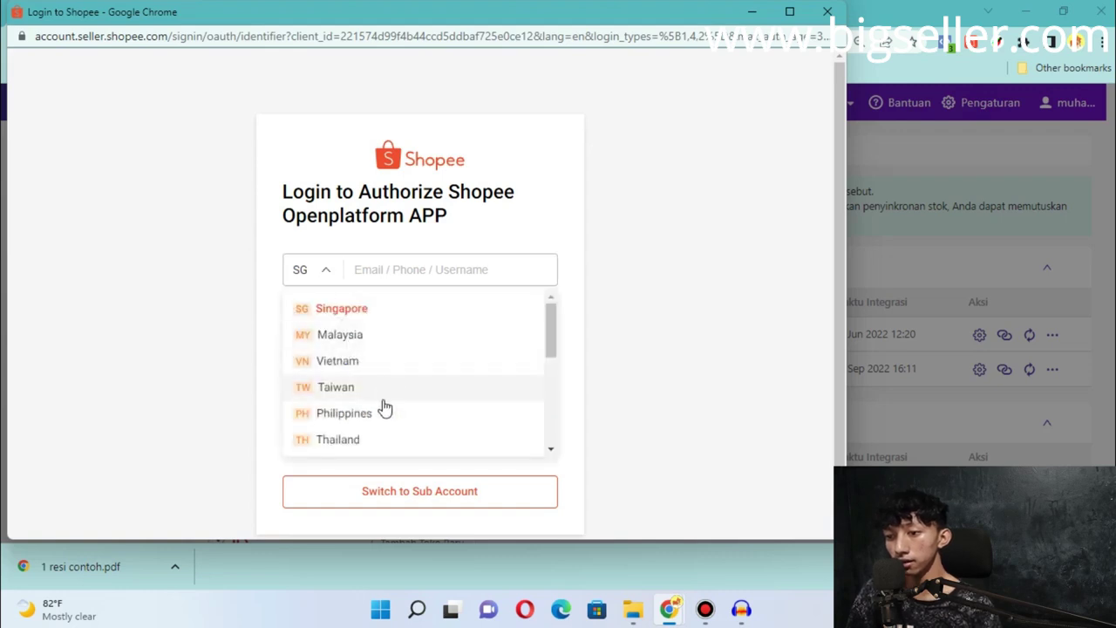
pyautogui.click(382, 403)
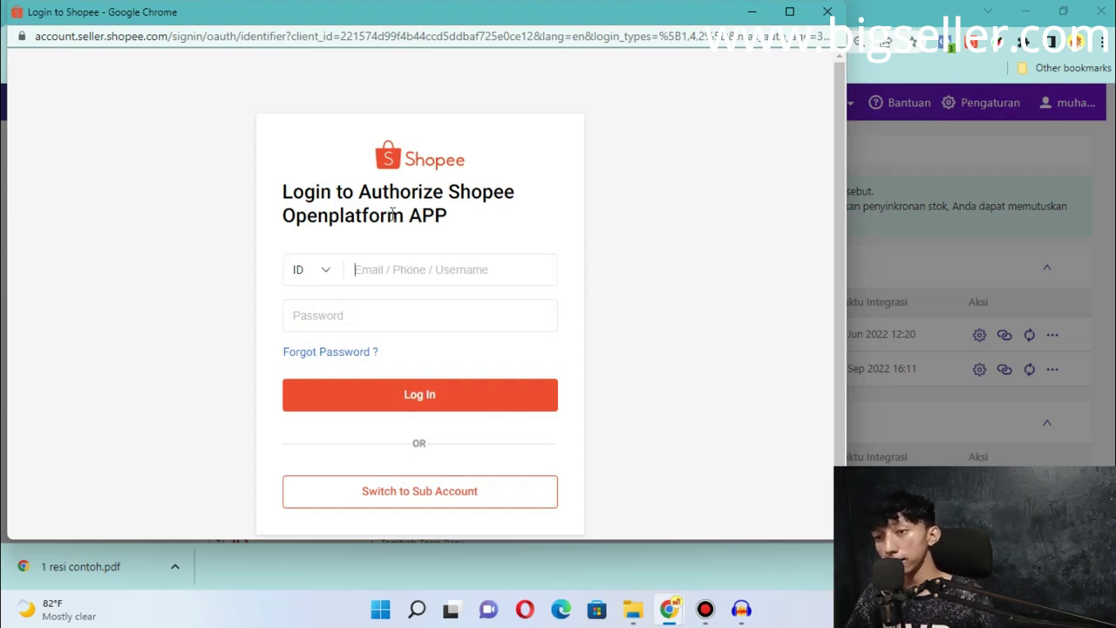
pyautogui.click(347, 270)
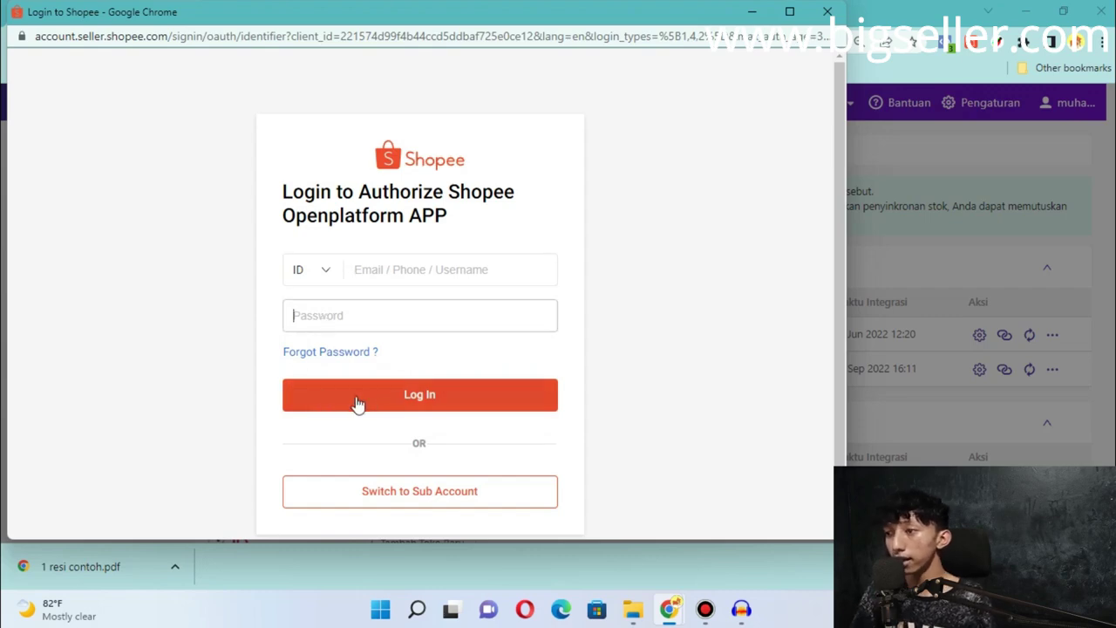
pyautogui.click(828, 12)
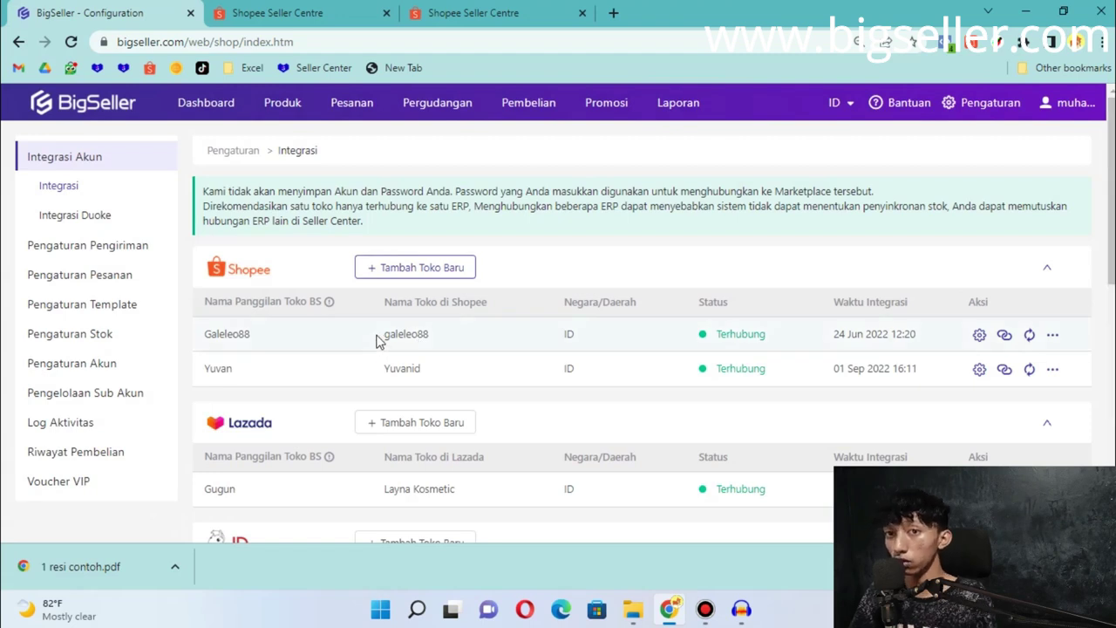
# Examine the connected Shopee stores, their integration status and the other marketplaces available for integration
pyautogui.moveTo(378, 337); pyautogui.dragTo(436, 341)
pyautogui.doubleClick(385, 370)
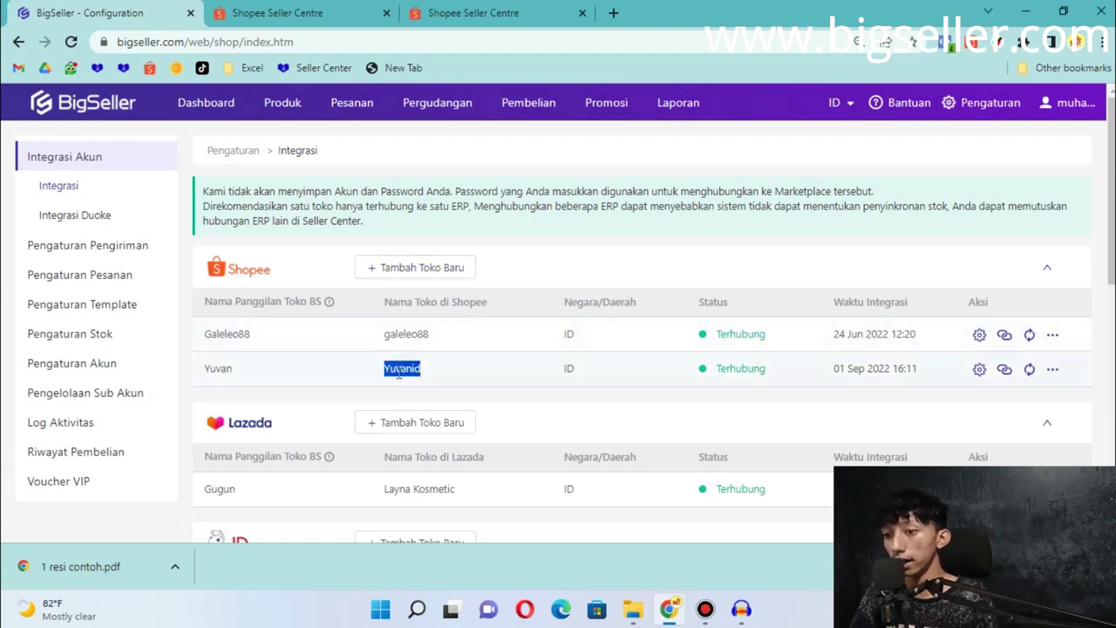
pyautogui.click(398, 372)
pyautogui.scroll(-2, 398, 373)
pyautogui.scroll(1, 398, 372)
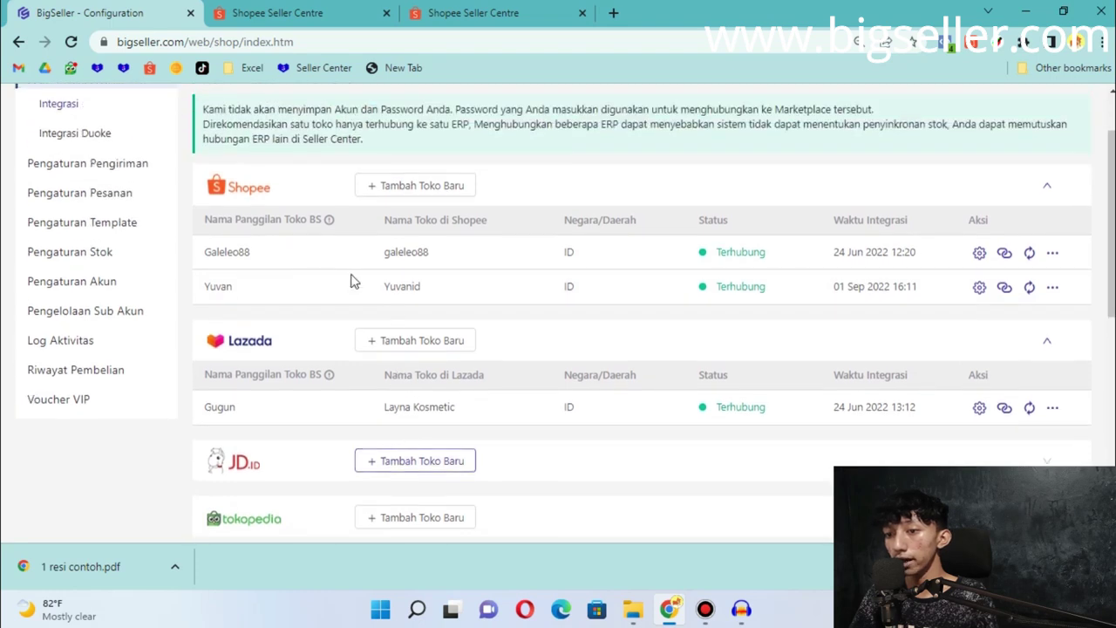
pyautogui.scroll(-2, 277, 287)
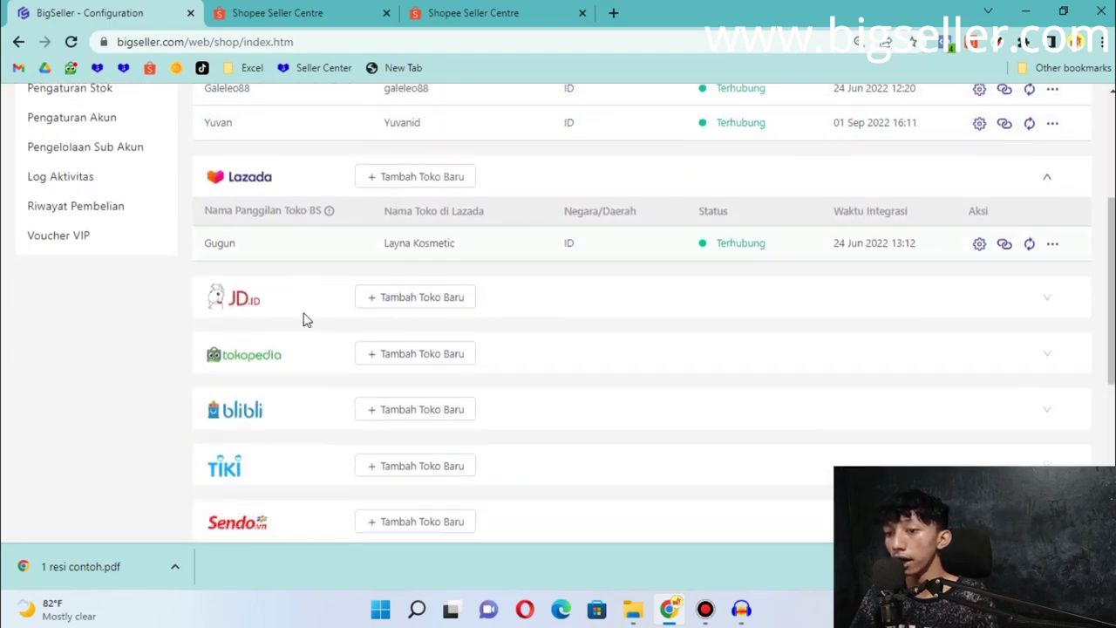
pyautogui.scroll(-4, 295, 314)
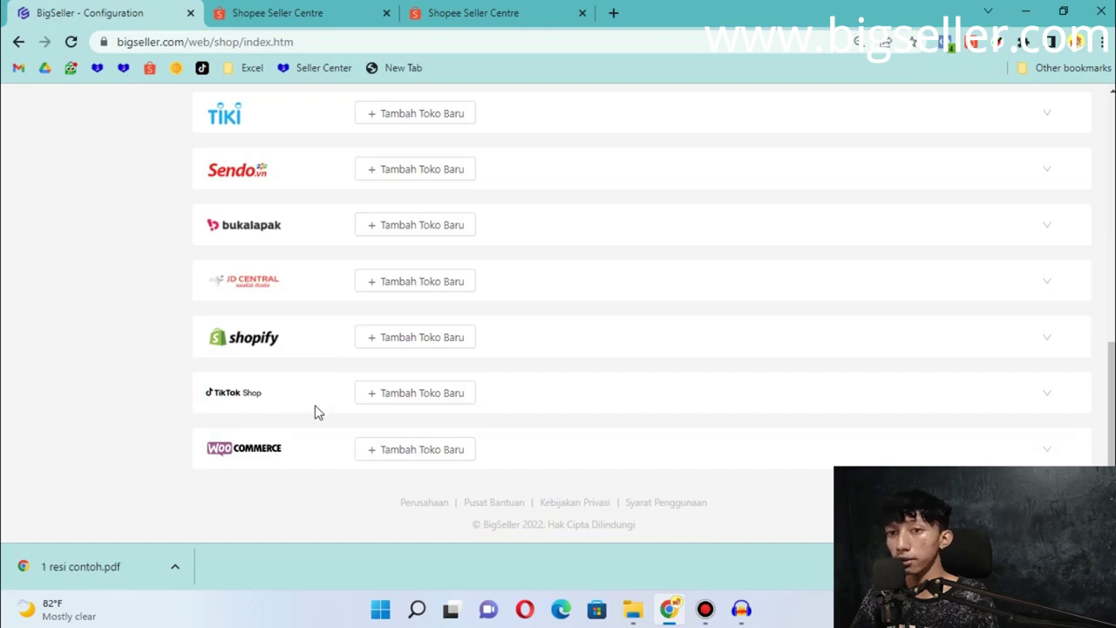
pyautogui.scroll(7, 319, 412)
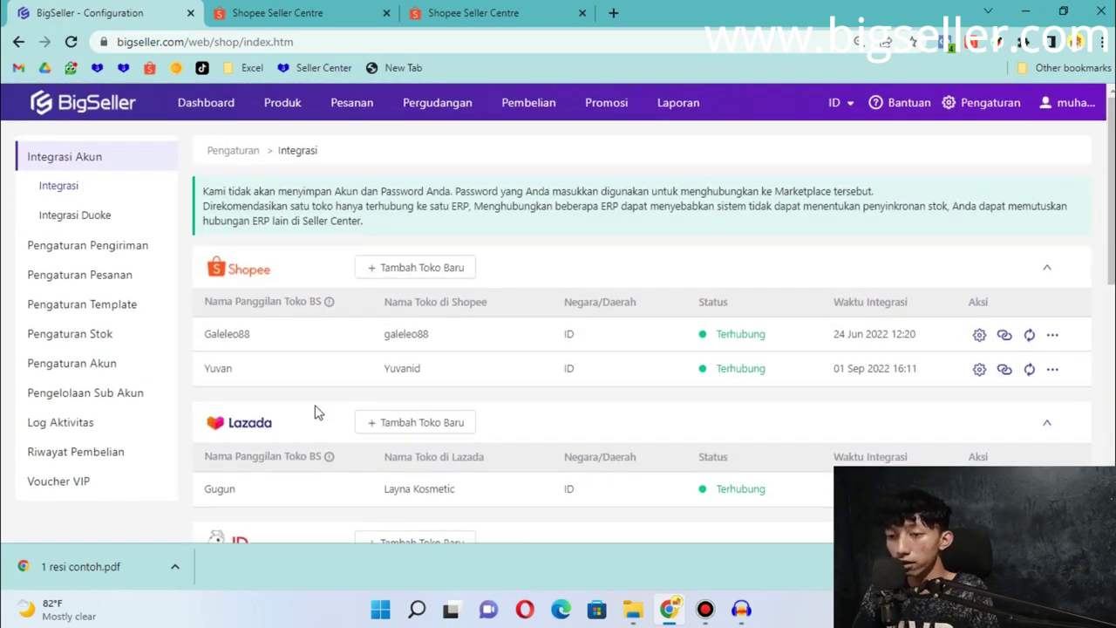
pyautogui.moveTo(713, 336); pyautogui.dragTo(764, 333)
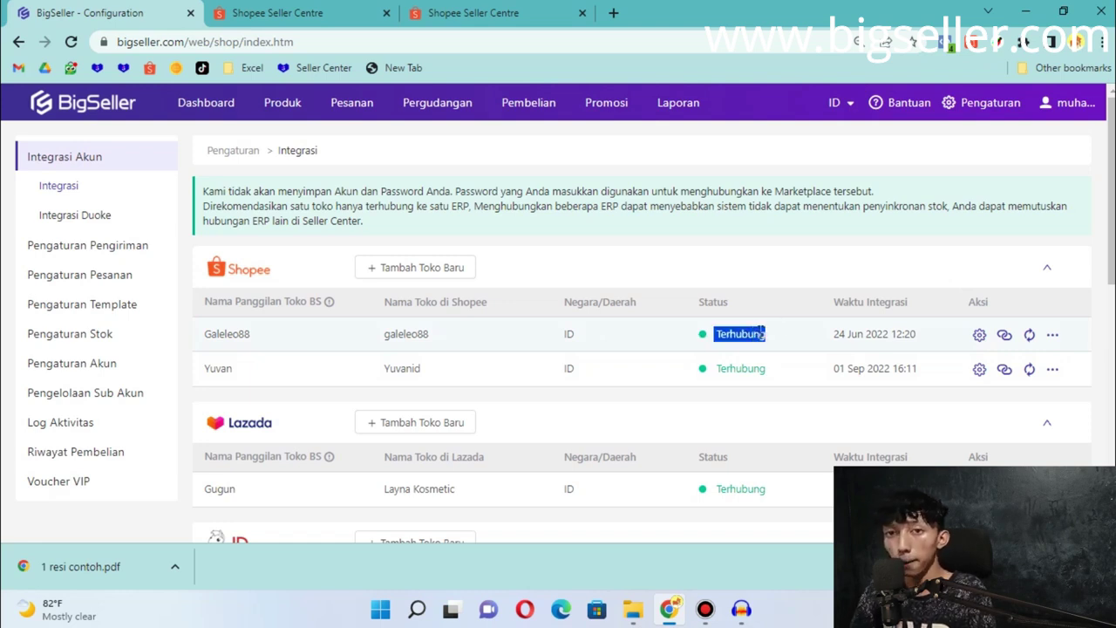
# Open the order processing page and review the orders waiting to be processed along with their filter options
pyautogui.moveTo(349, 102)
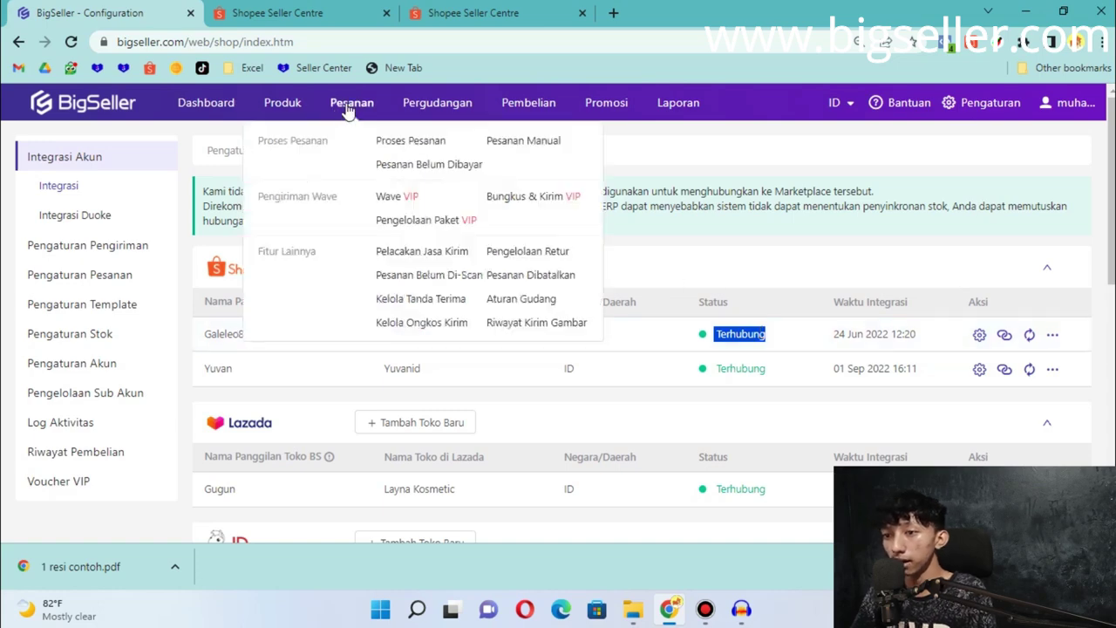
pyautogui.click(409, 145)
pyautogui.scroll(-5, 519, 286)
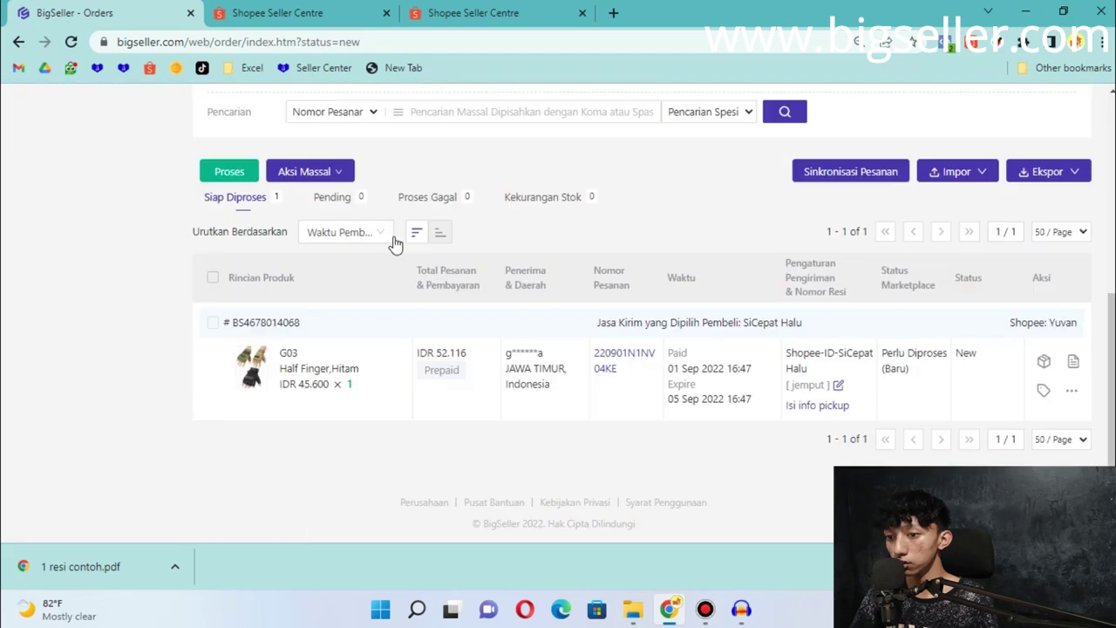
pyautogui.scroll(1, 475, 341)
pyautogui.scroll(4, 475, 341)
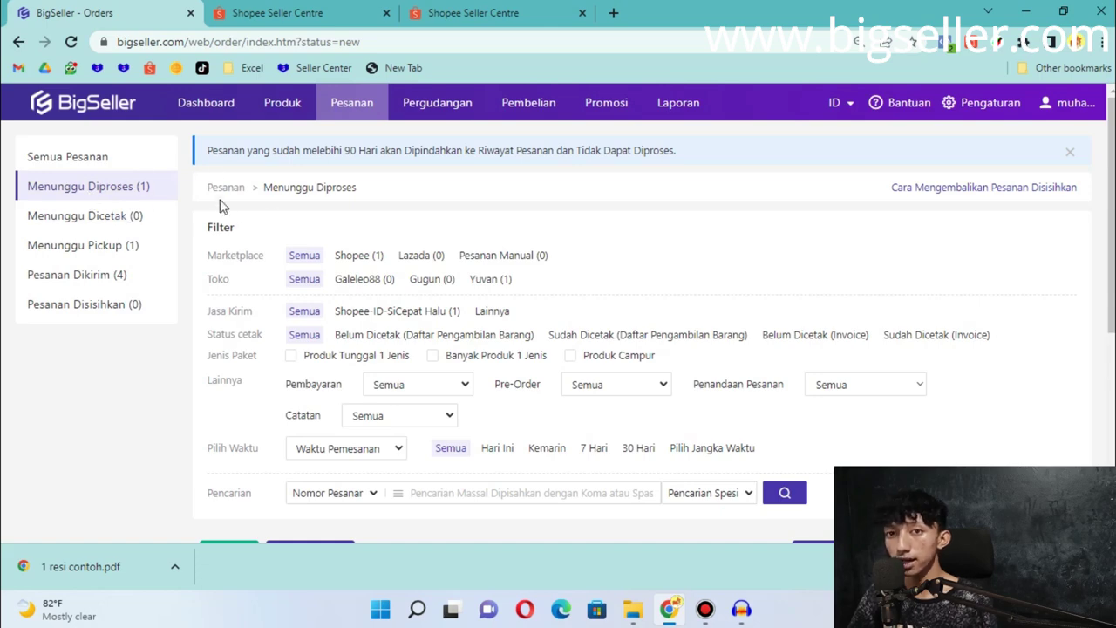
pyautogui.scroll(-2, 287, 296)
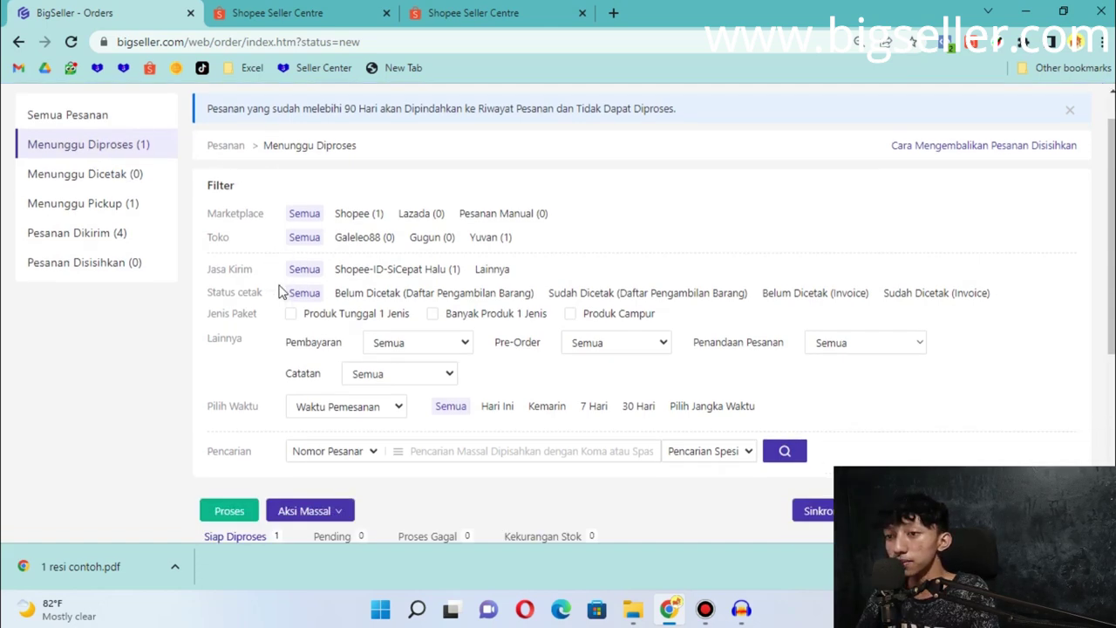
pyautogui.scroll(2, 279, 292)
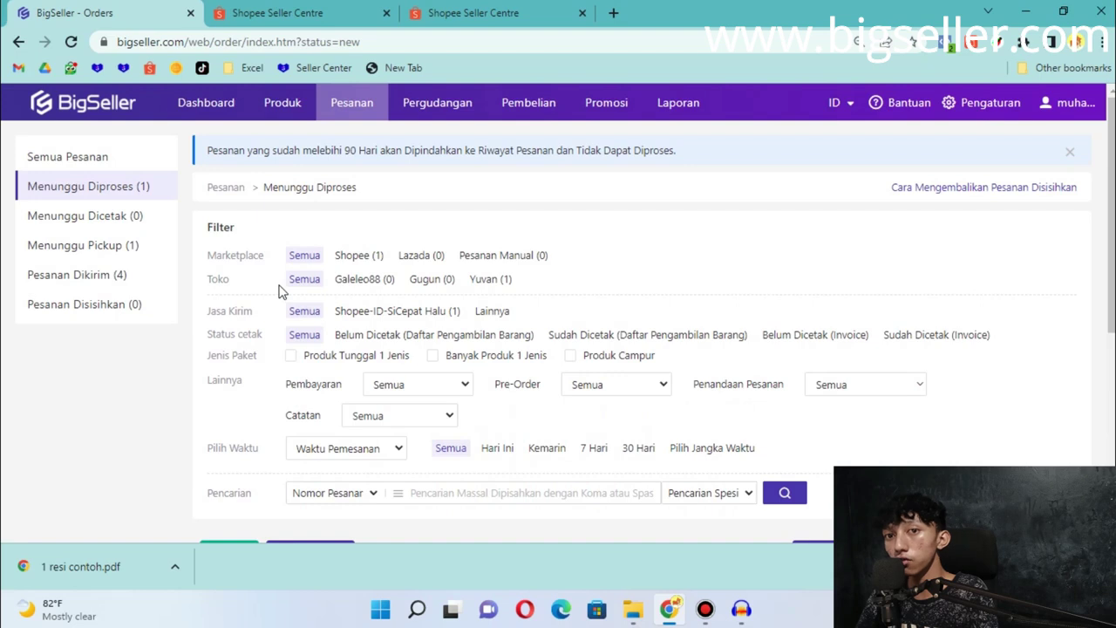
# In the Shopee product listings, create a warehouse SKU for only the GROTIC Tripod Tongsis Hp Remote Bluetooth product
pyautogui.moveTo(284, 122)
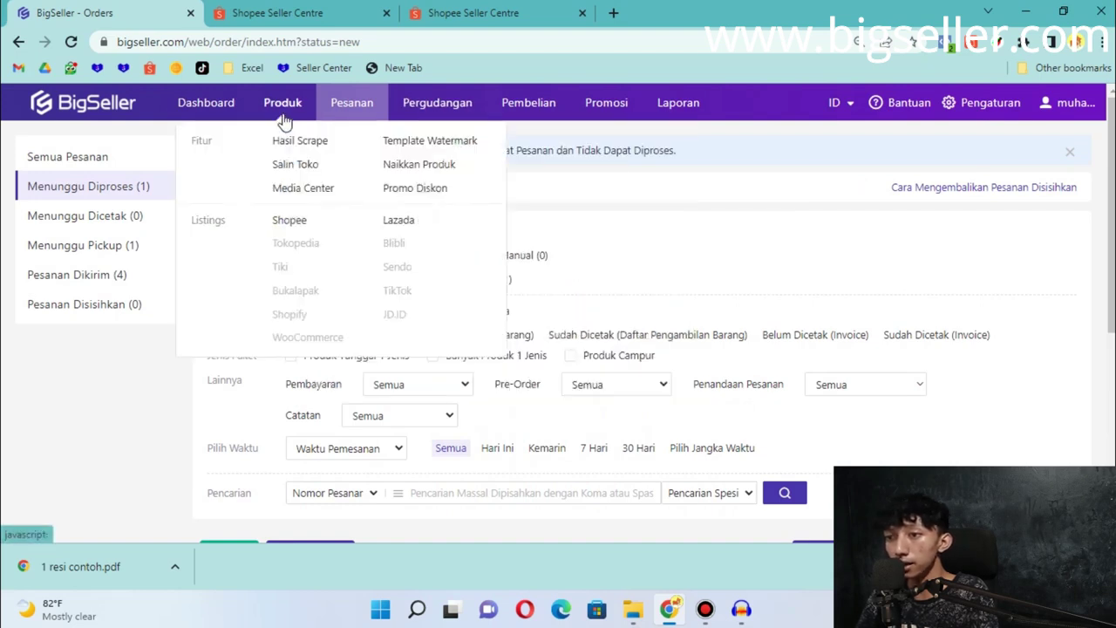
pyautogui.click(291, 229)
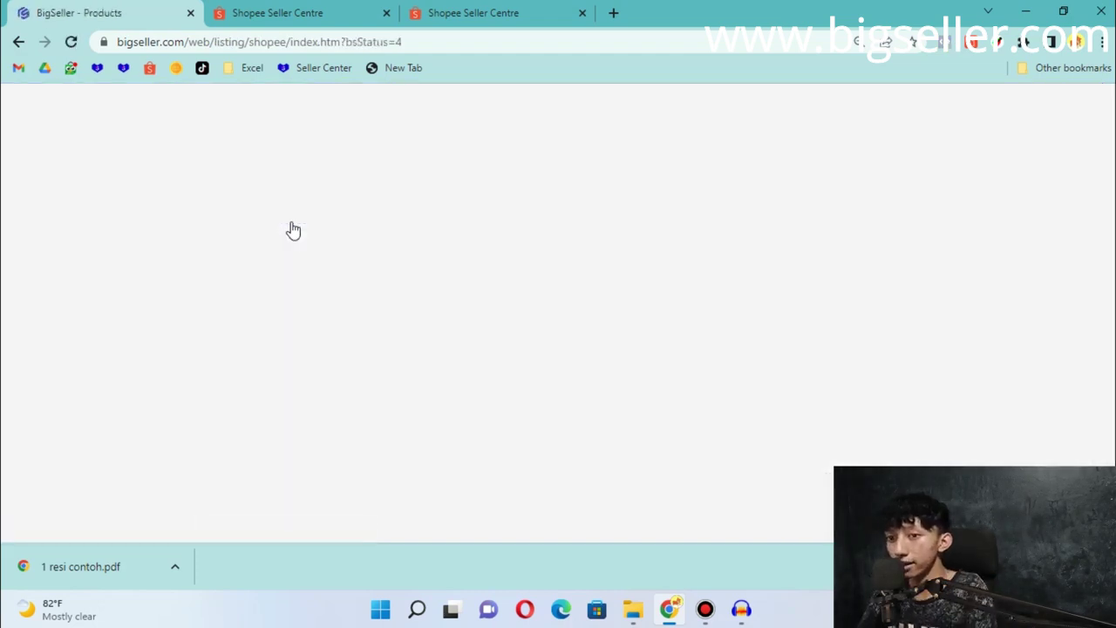
pyautogui.scroll(-3, 306, 236)
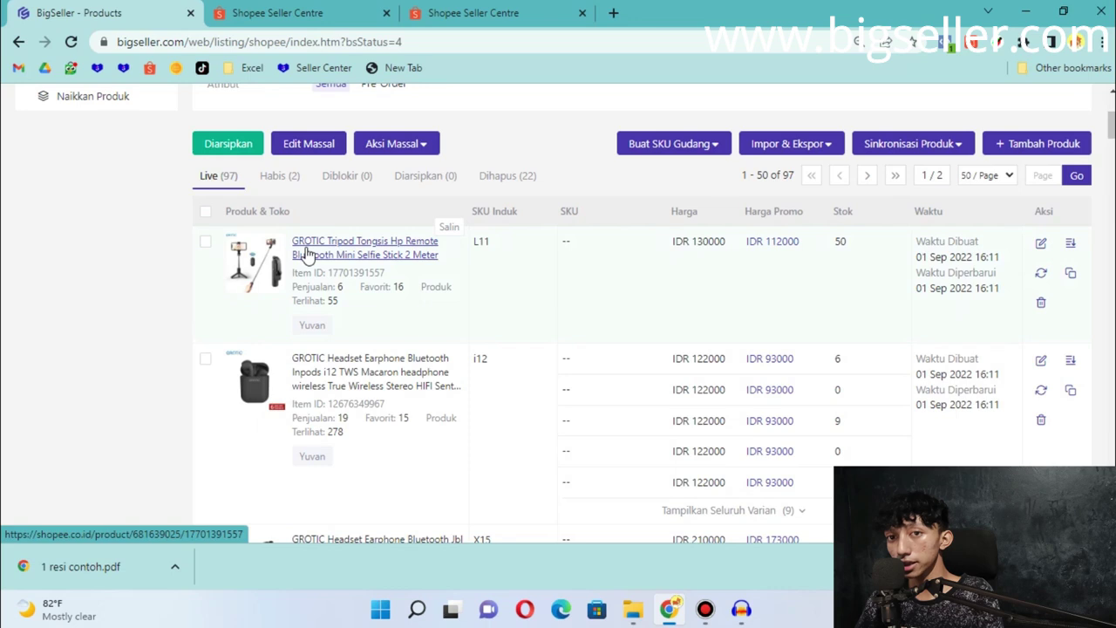
pyautogui.click(206, 244)
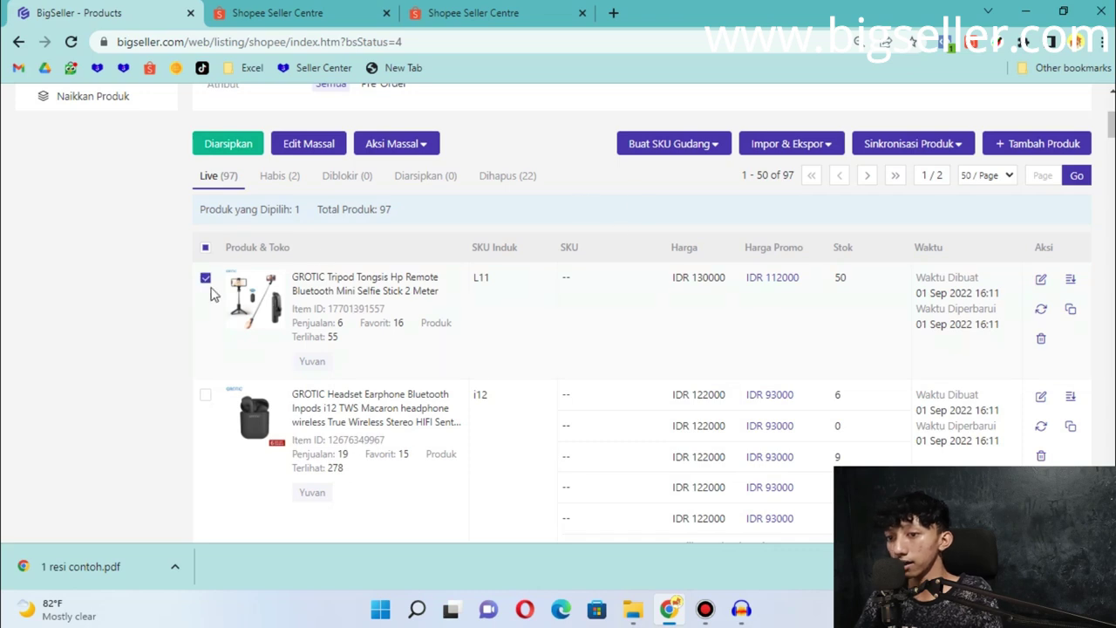
pyautogui.click(672, 145)
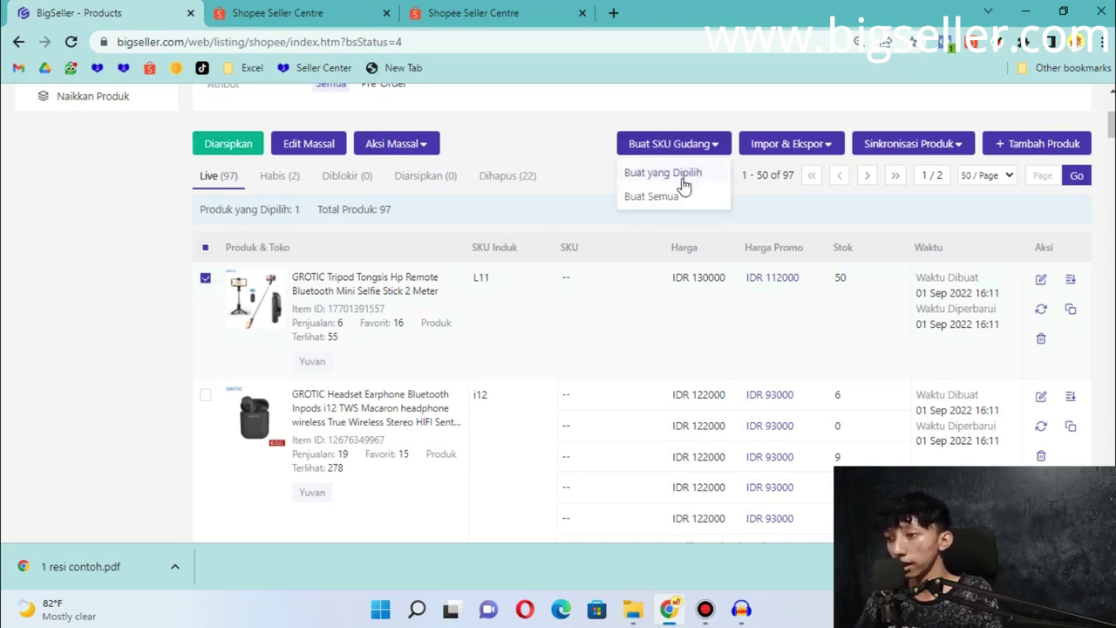
pyautogui.click(676, 179)
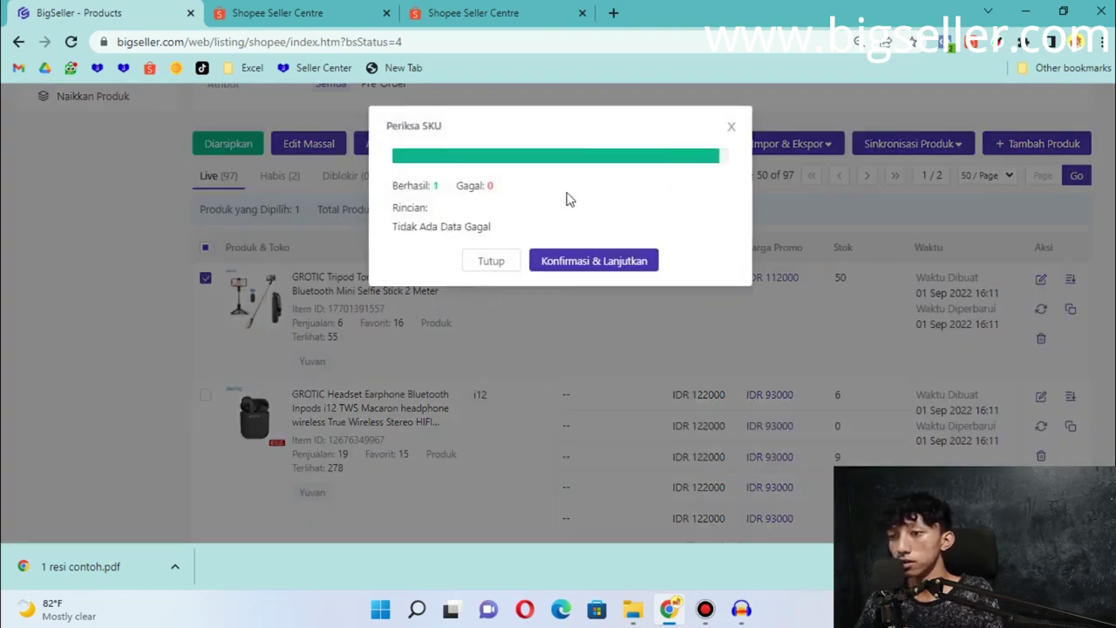
pyautogui.click(608, 263)
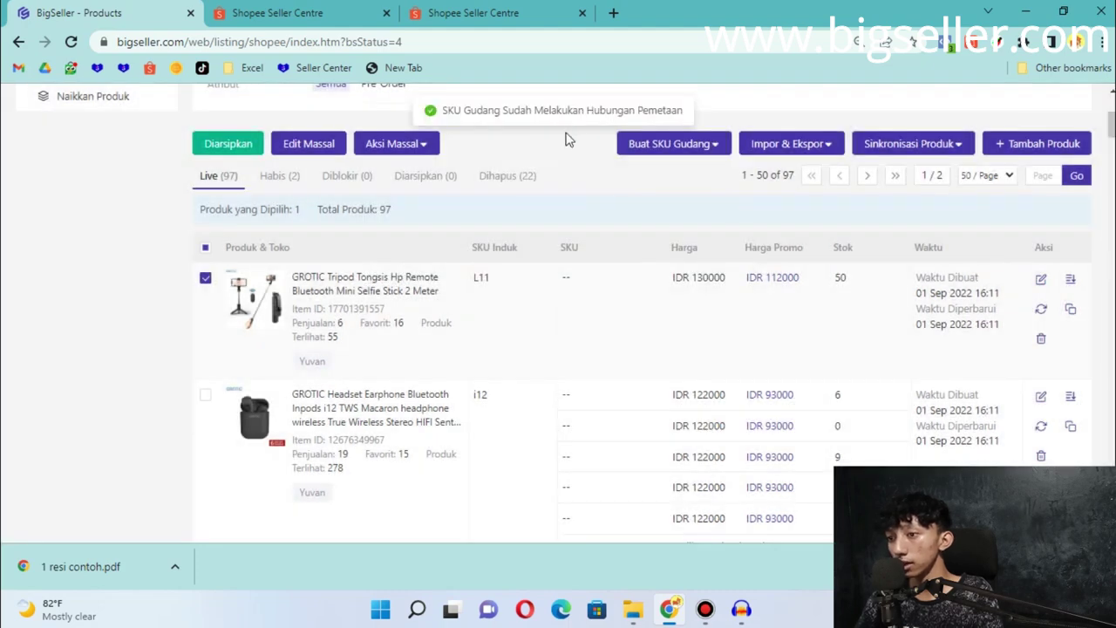
pyautogui.tripleClick(558, 111)
pyautogui.click(587, 162)
pyautogui.scroll(3, 584, 166)
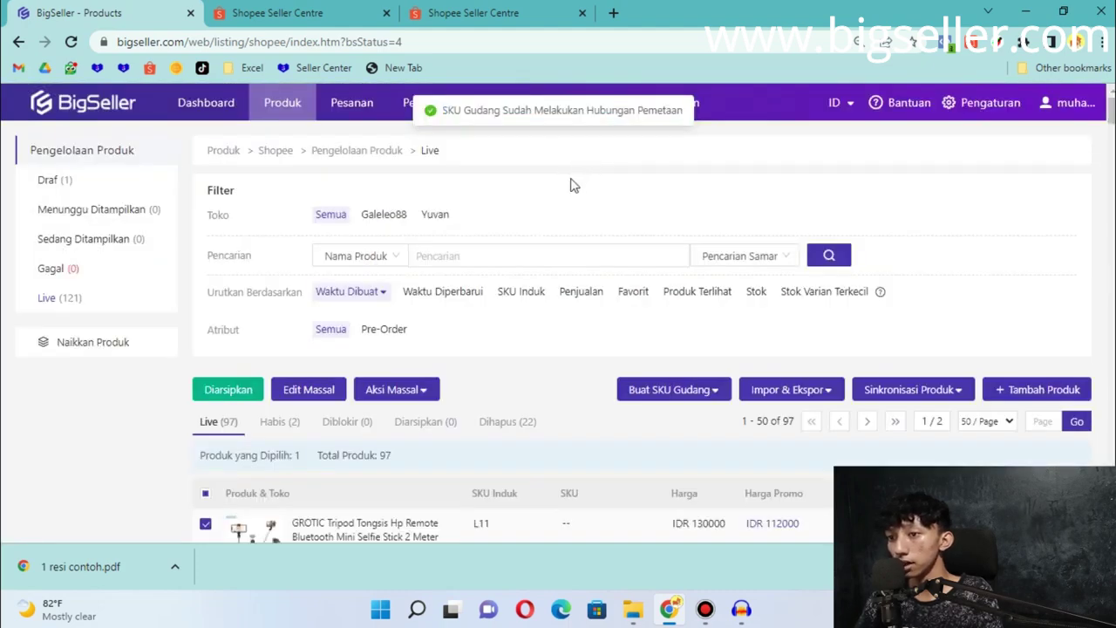
# Open the warehouse stock synchronization page and start a new synchronization rule named Tripod
pyautogui.moveTo(466, 104)
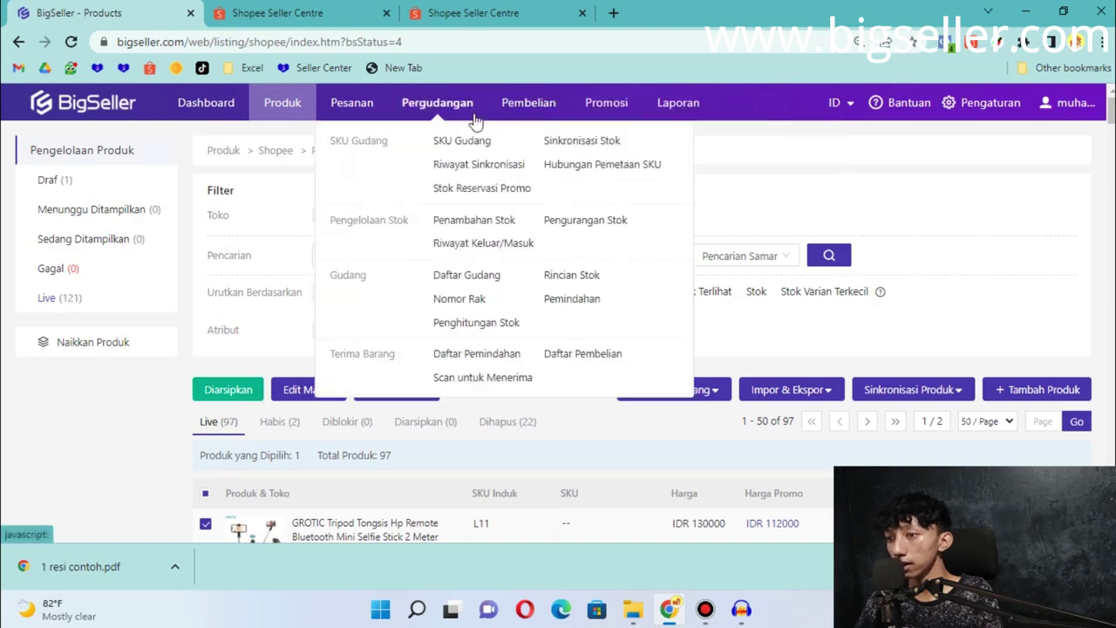
pyautogui.click(569, 144)
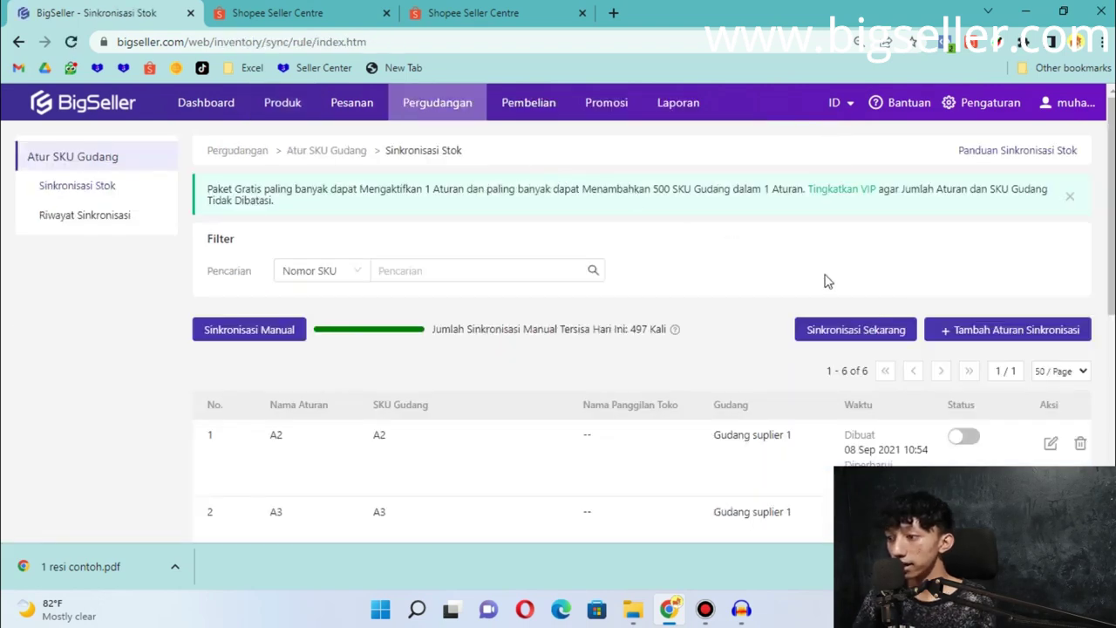
pyautogui.click(986, 331)
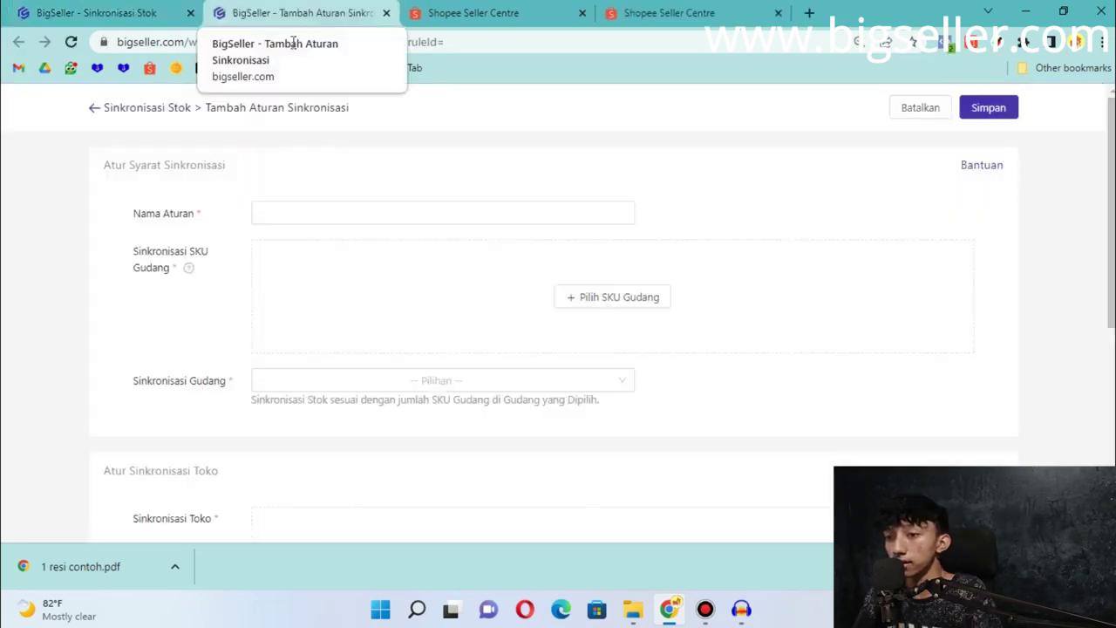
pyautogui.click(281, 203)
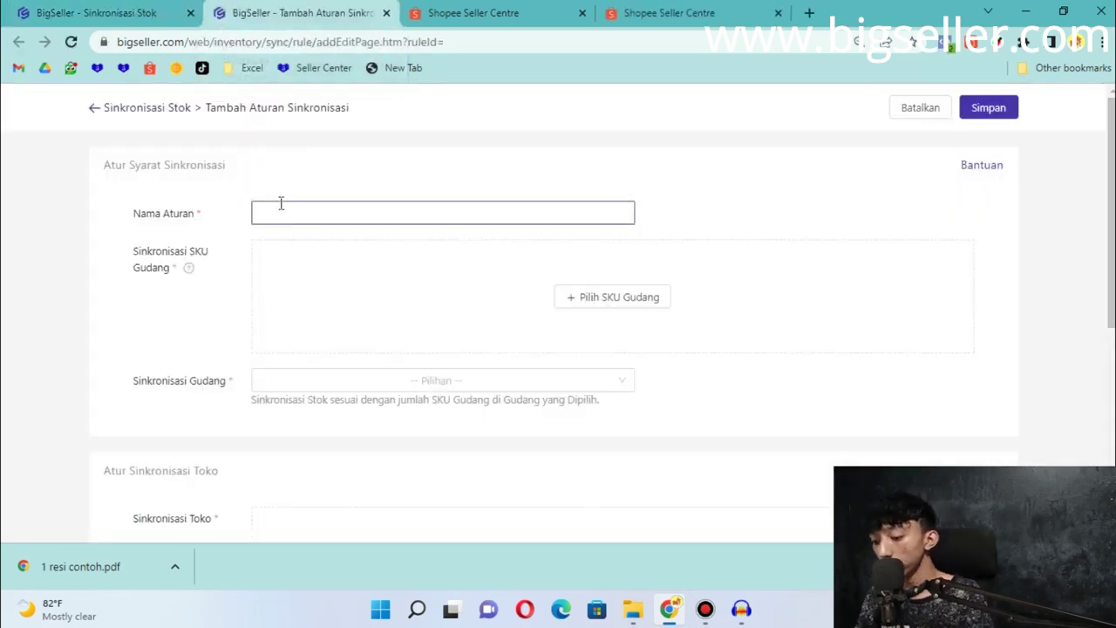
pyautogui.write('Tripod')
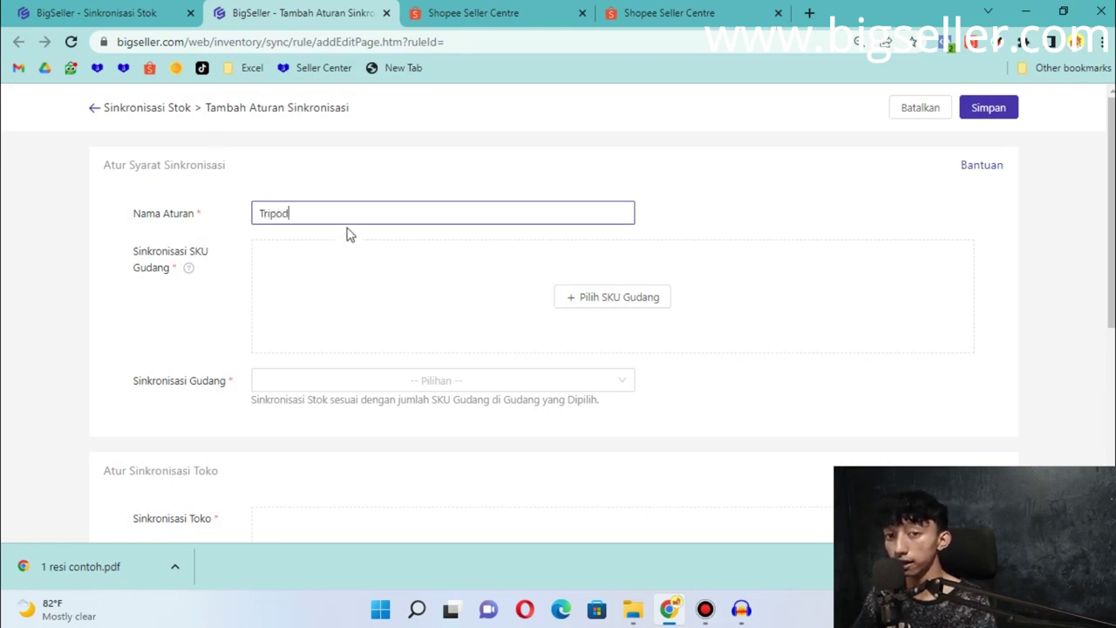
# Add the GROTIC Tripod Tongsis Hp Remote Bluetooth warehouse SKU L11 to the synchronization rule
pyautogui.click(590, 299)
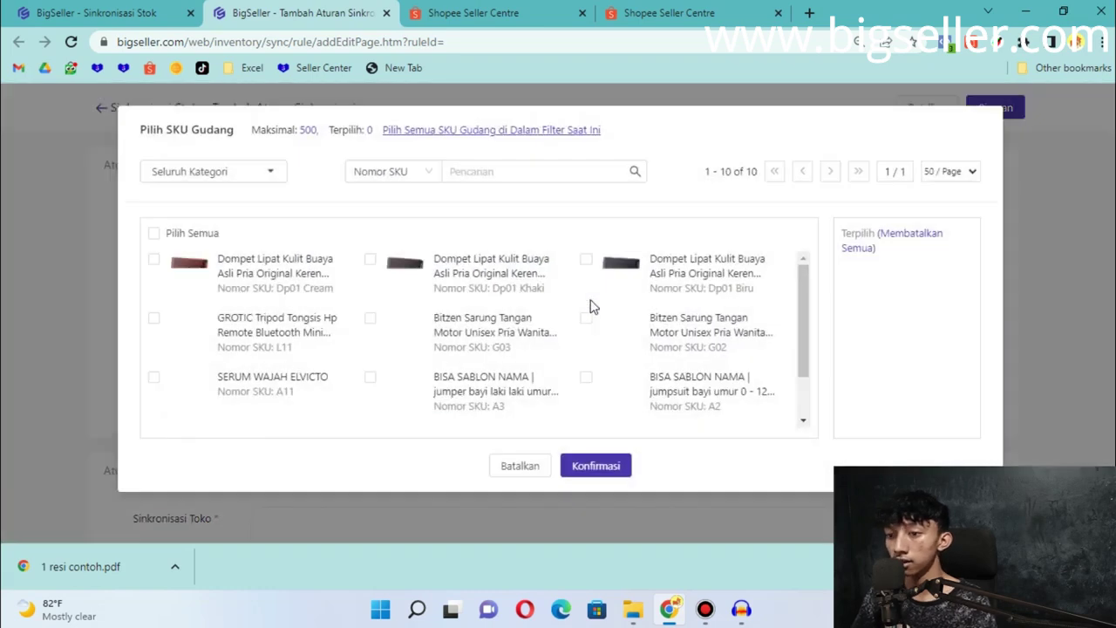
pyautogui.click(154, 318)
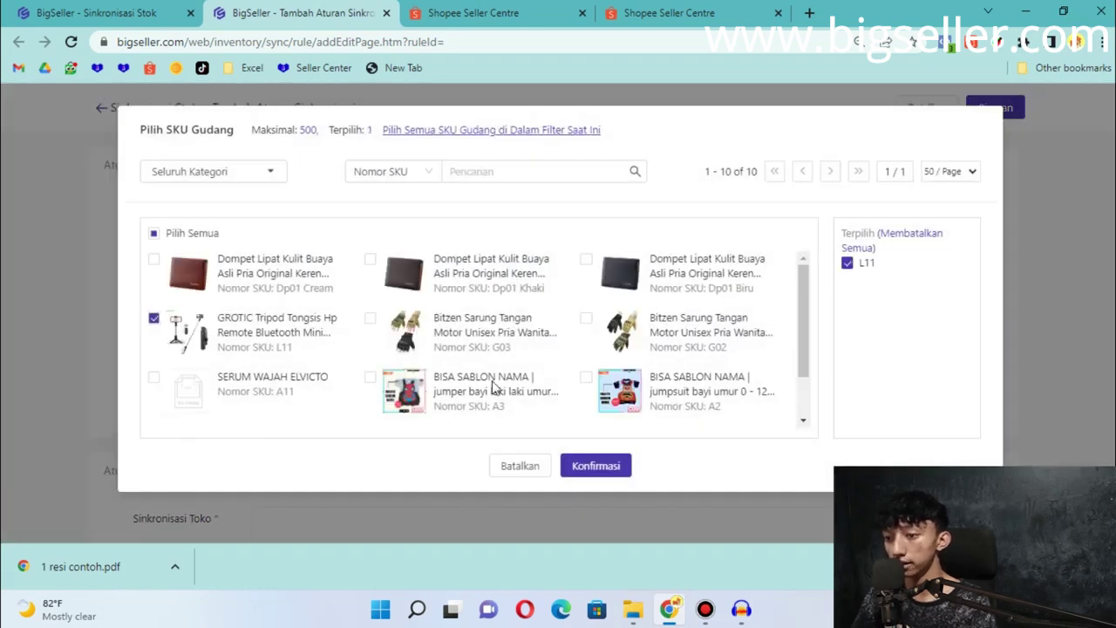
pyautogui.click(596, 466)
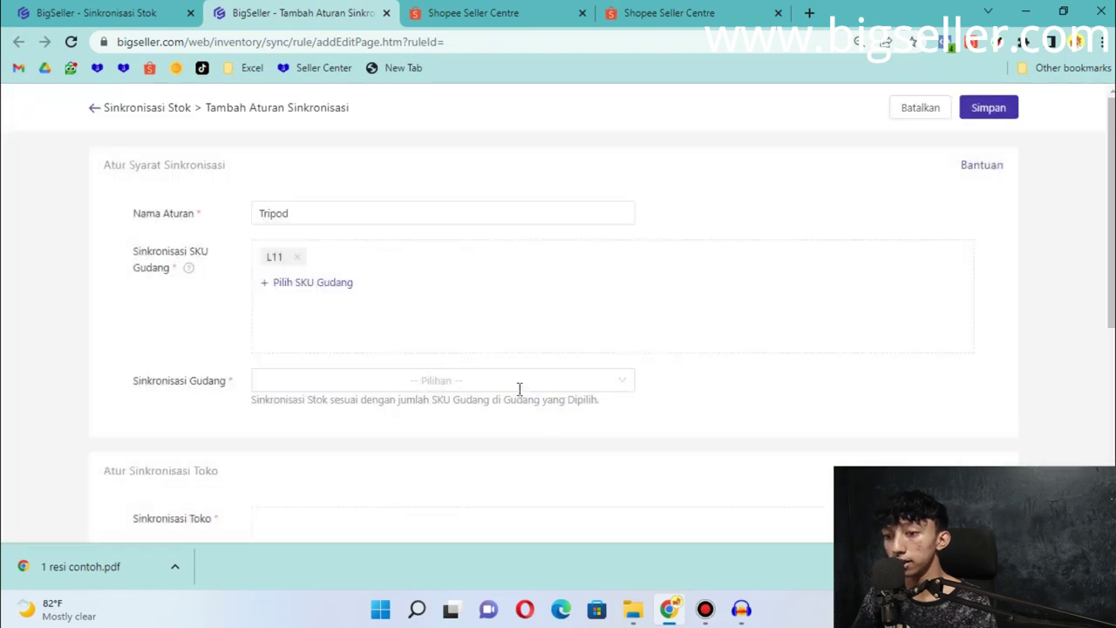
# Set the rule's synchronized warehouse to Default Warehouse
pyautogui.scroll(-2, 549, 429)
pyautogui.doubleClick(207, 216)
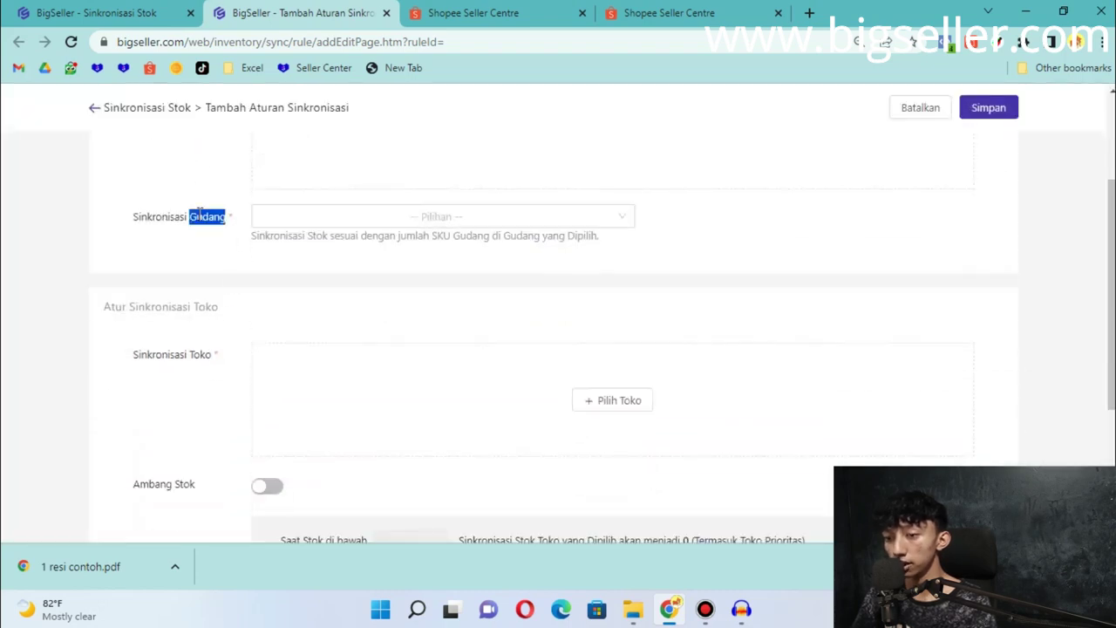
pyautogui.click(347, 219)
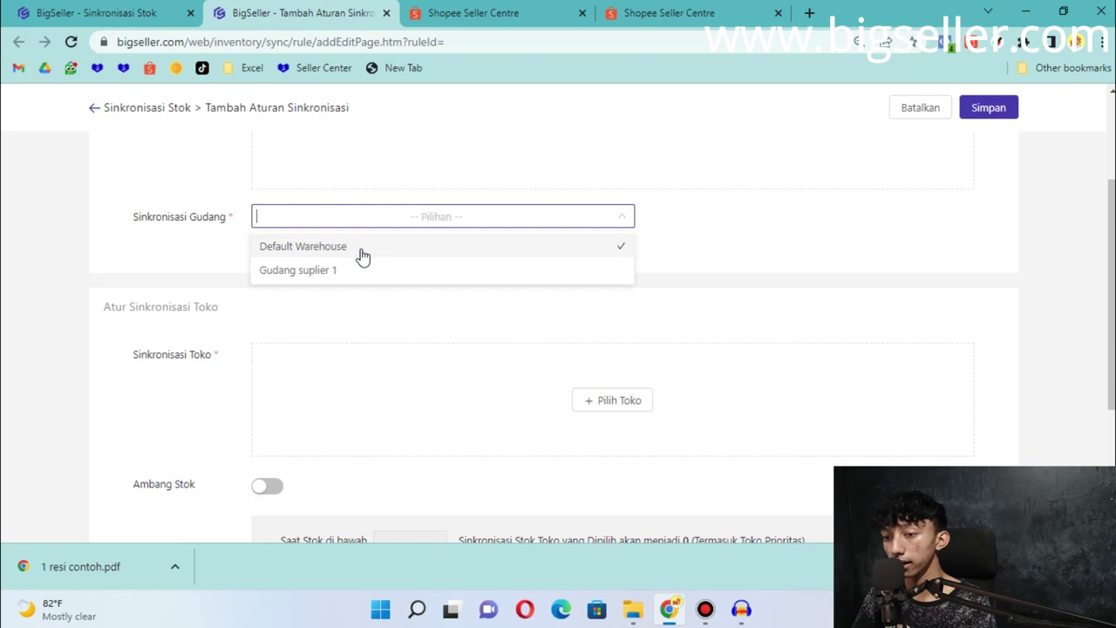
pyautogui.click(360, 252)
pyautogui.click(191, 276)
# Choose the Shopee store Yuvan as the store the rule synchronizes
pyautogui.scroll(-1, 191, 276)
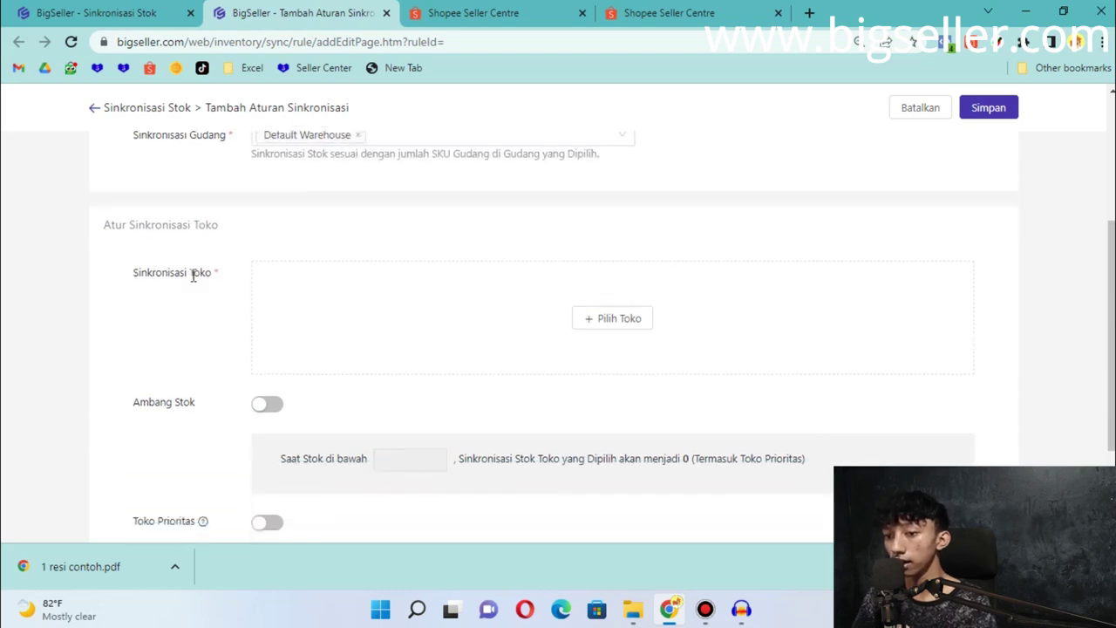
pyautogui.click(613, 318)
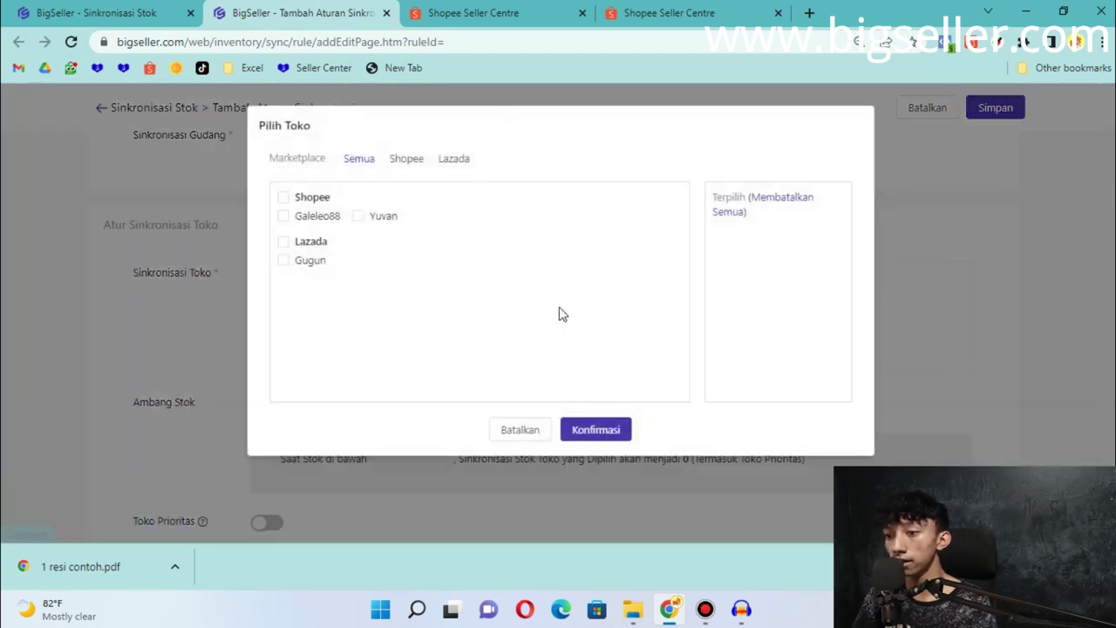
pyautogui.click(360, 218)
pyautogui.click(625, 429)
# Enable the stock threshold (Ambang Stok) and set it to zero the selected store's stock when it falls below 10
pyautogui.scroll(-2, 518, 374)
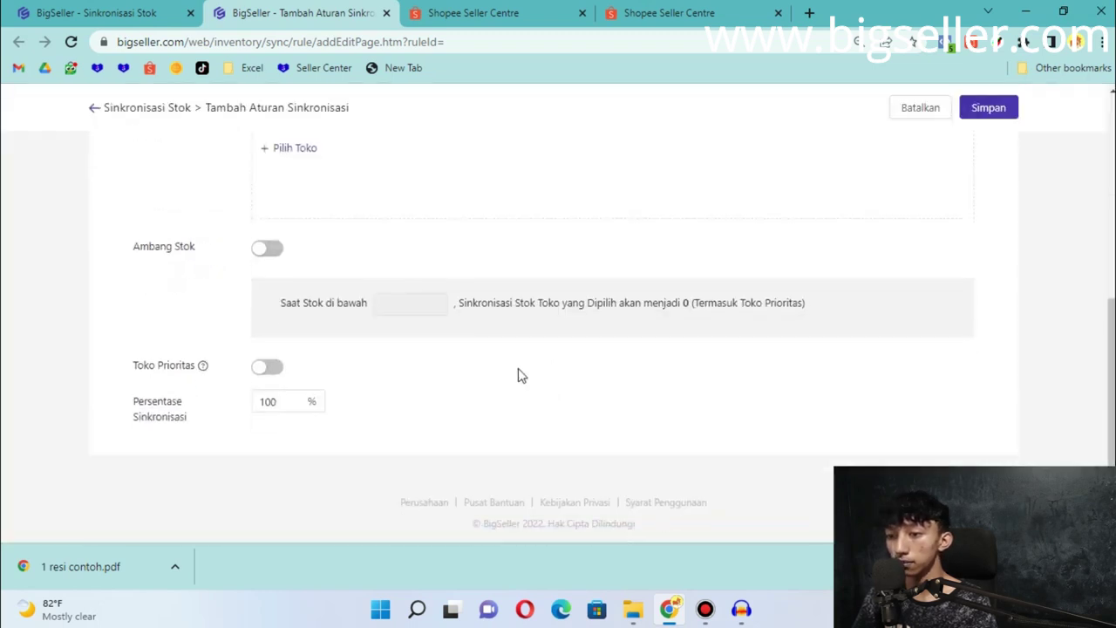
pyautogui.click(274, 253)
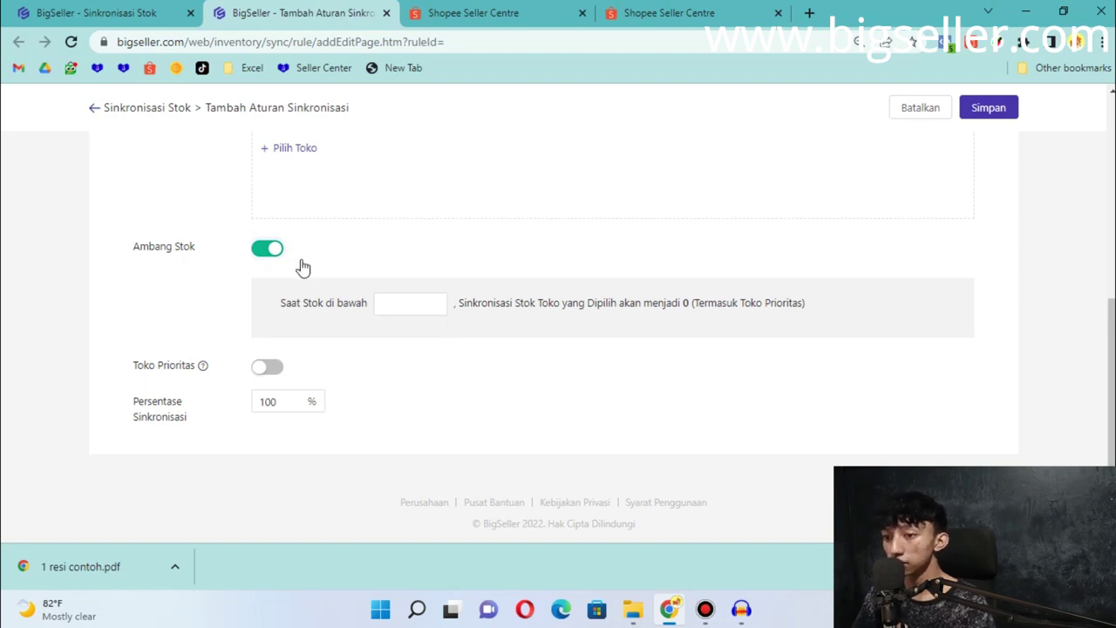
pyautogui.click(398, 309)
pyautogui.write('1')
pyautogui.click(125, 327)
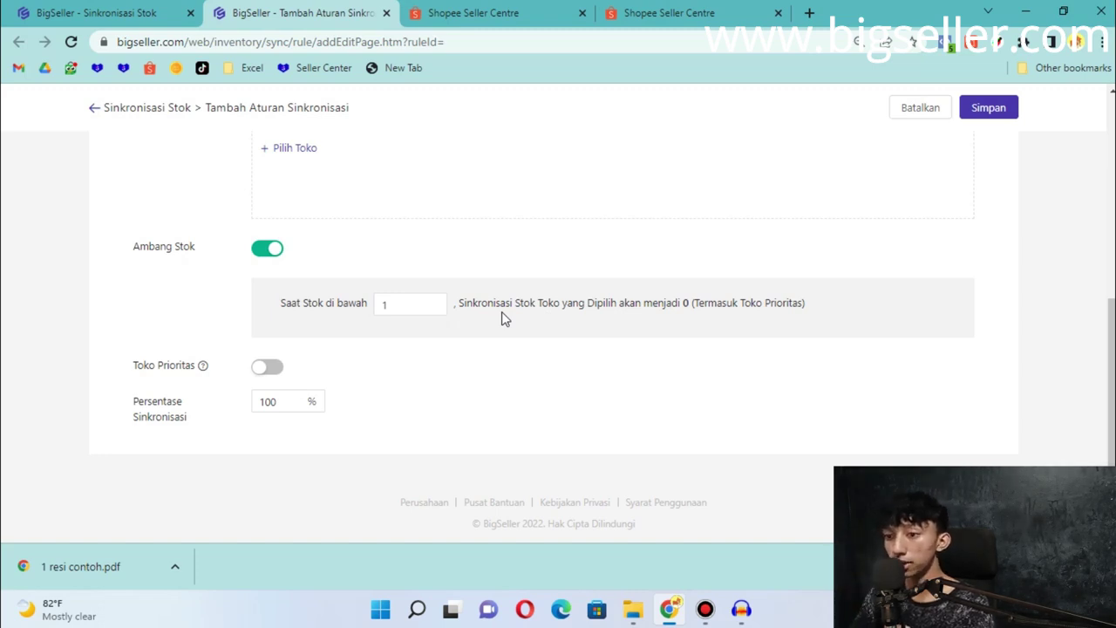
pyautogui.click(439, 311)
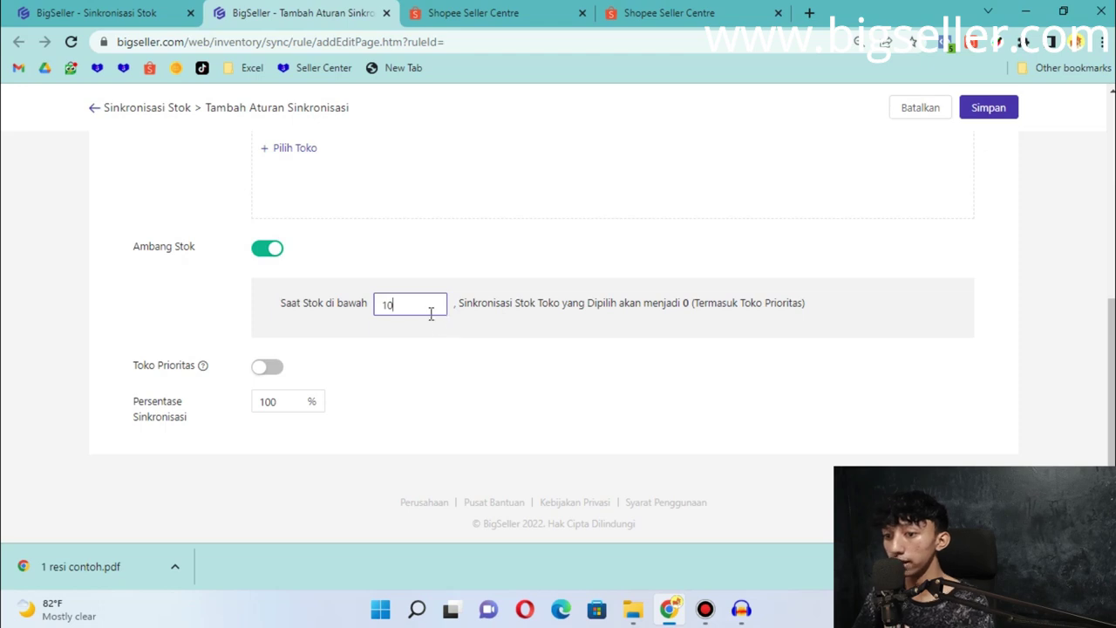
# Enable the priority store (Toko Prioritas) option, choose Yuvan with a stock limit of 1, and save the synchronization rule
pyautogui.click(275, 368)
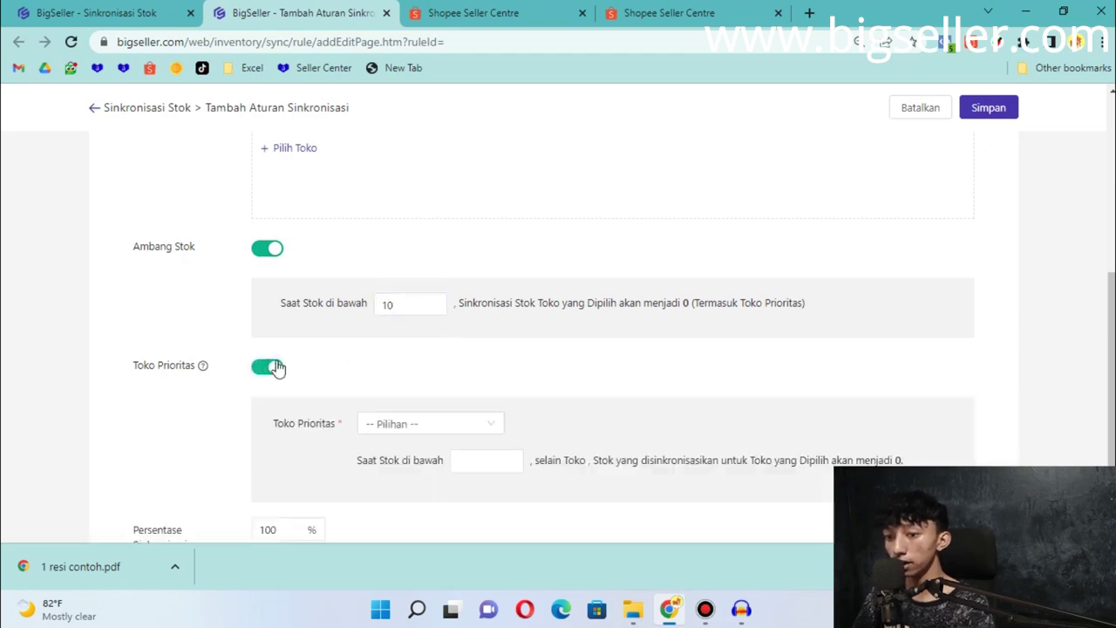
pyautogui.scroll(-1, 278, 369)
pyautogui.click(440, 345)
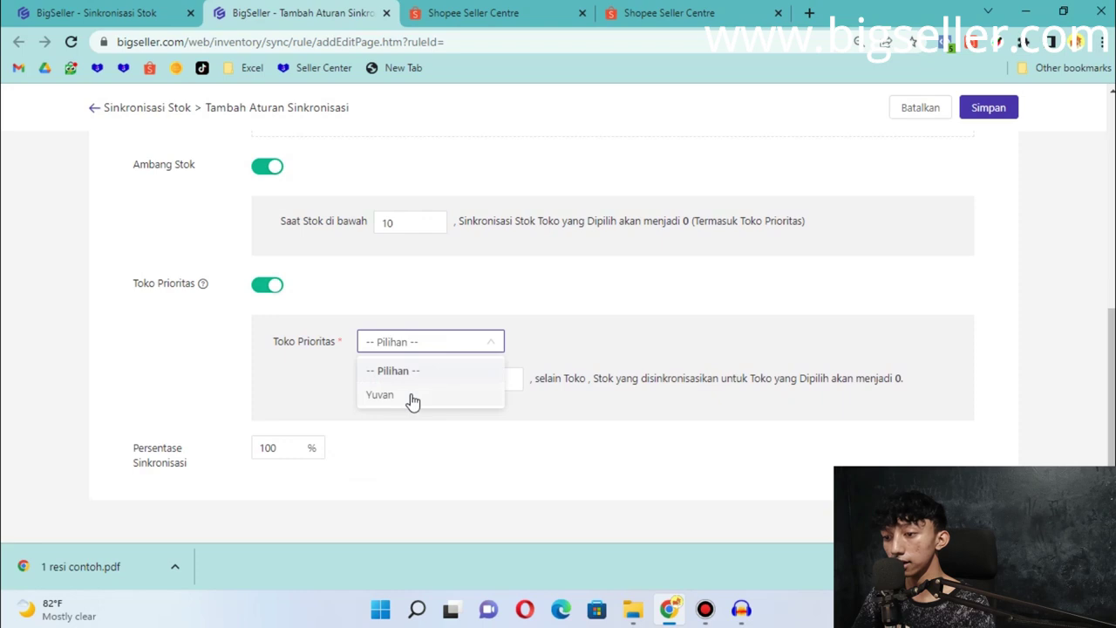
pyautogui.click(413, 398)
pyautogui.click(460, 376)
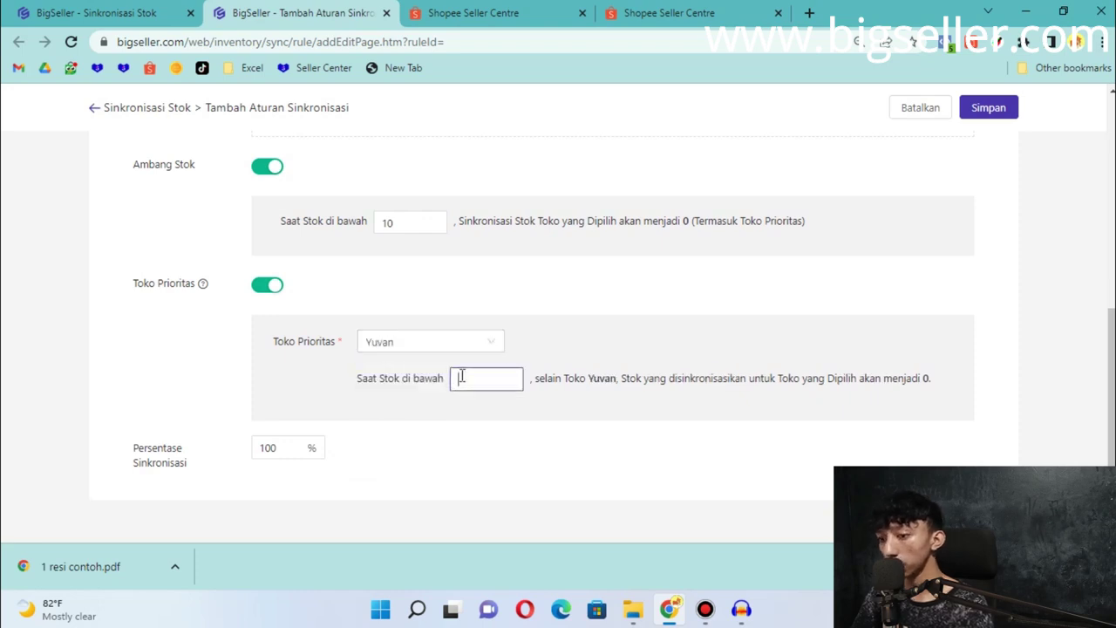
pyautogui.write('1')
pyautogui.click(245, 394)
pyautogui.scroll(-1, 291, 408)
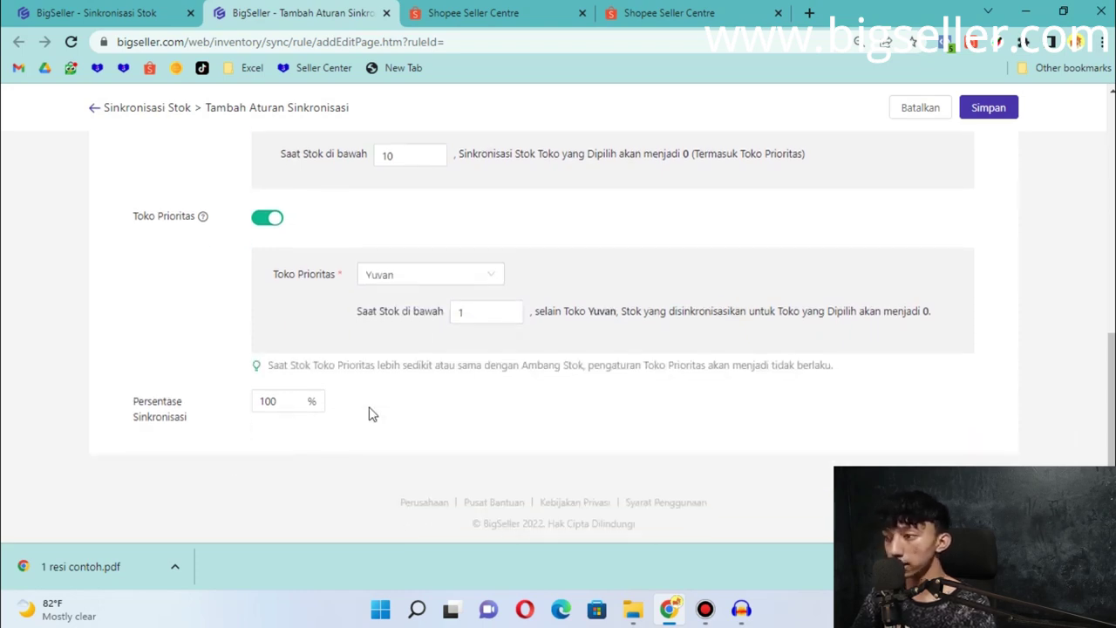
pyautogui.click(989, 110)
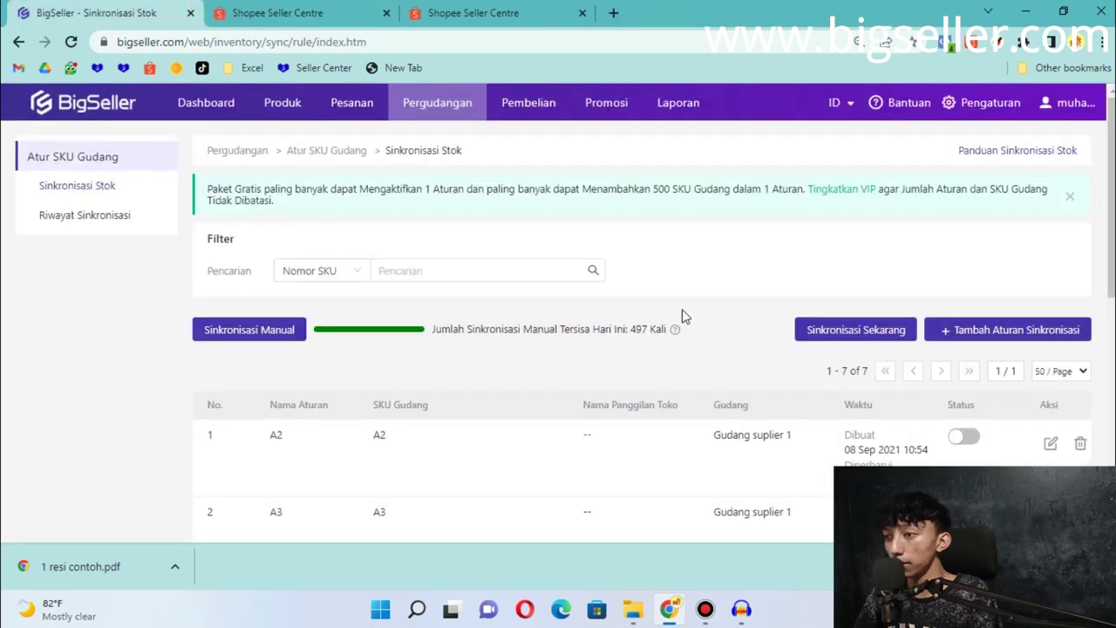
# Open the stock settings and review the stock feature, promo synchronization and automatic warehouse SKU options
pyautogui.click(985, 103)
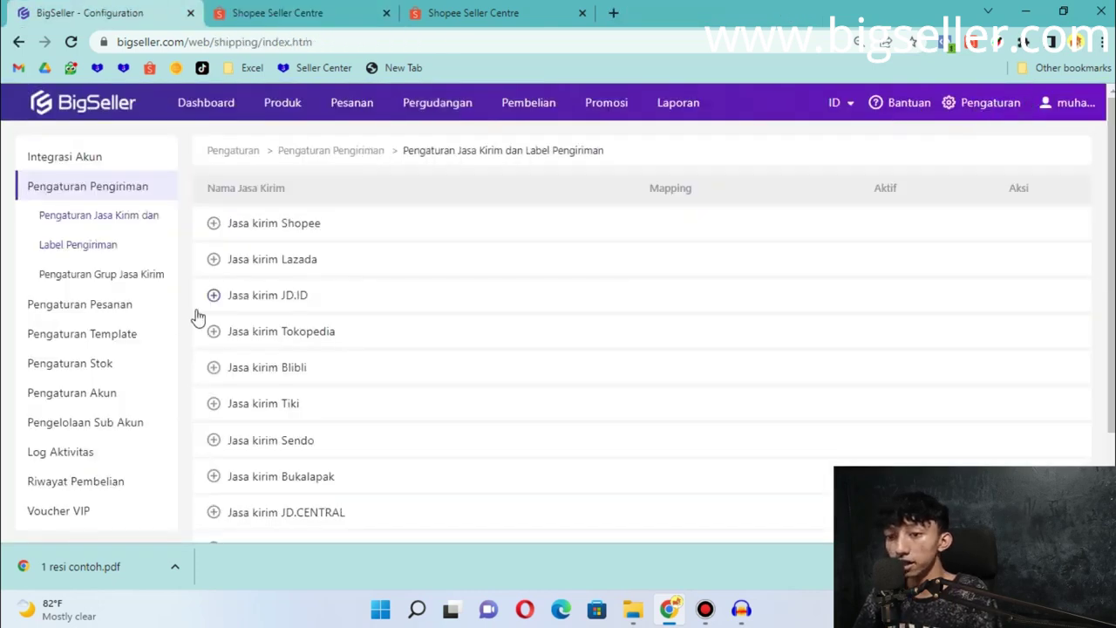
pyautogui.click(85, 368)
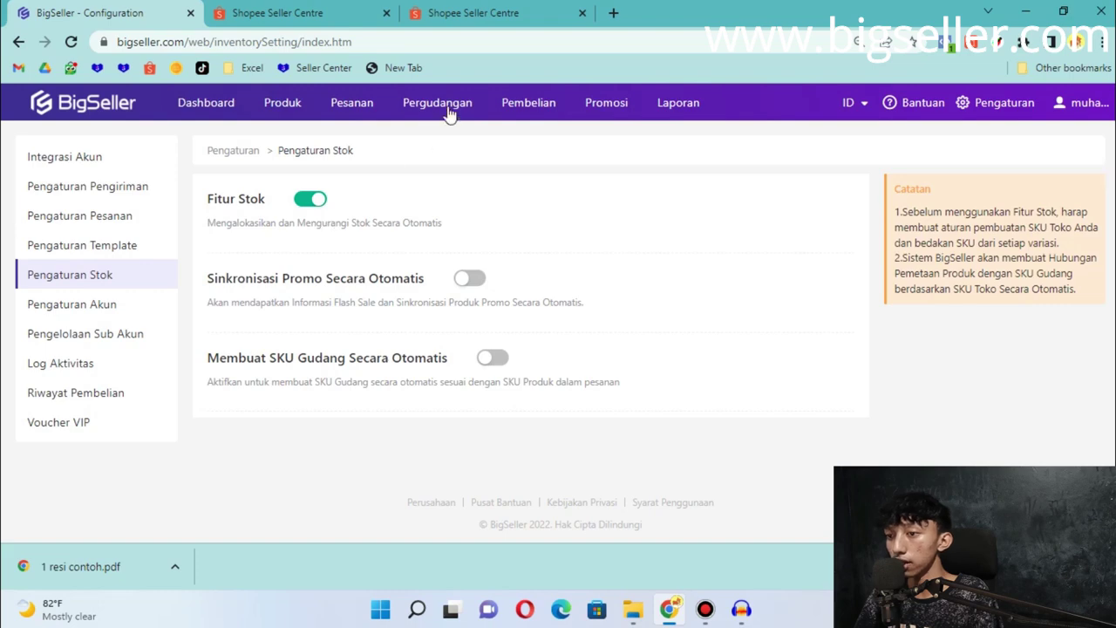
# Return to the warehouse stock synchronization rules and start an immediate synchronization
pyautogui.moveTo(448, 106)
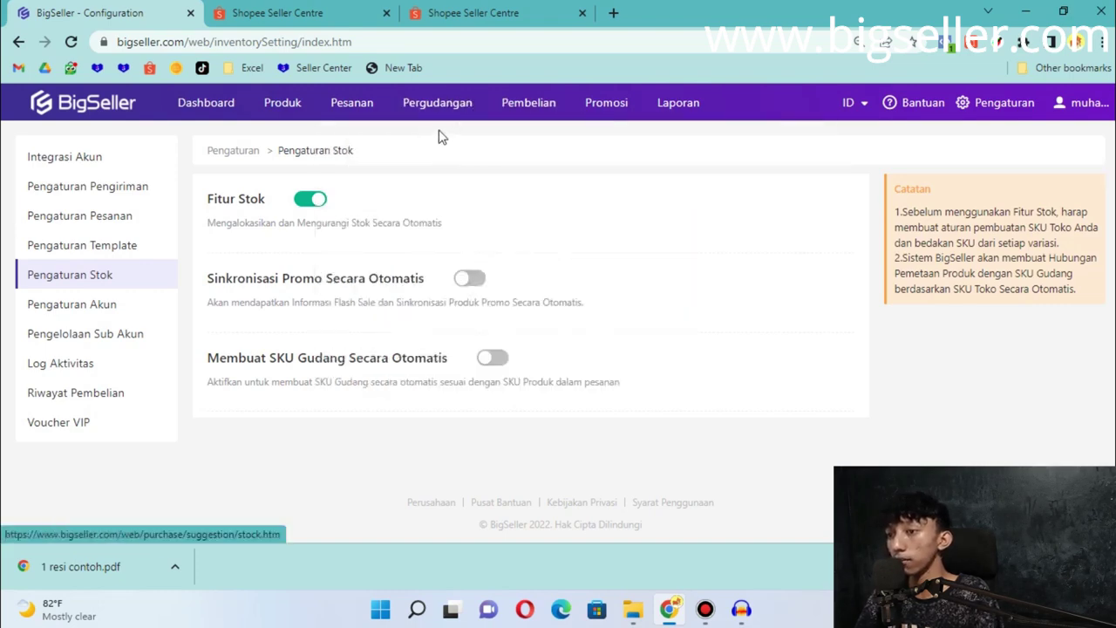
pyautogui.moveTo(437, 102)
pyautogui.click(553, 142)
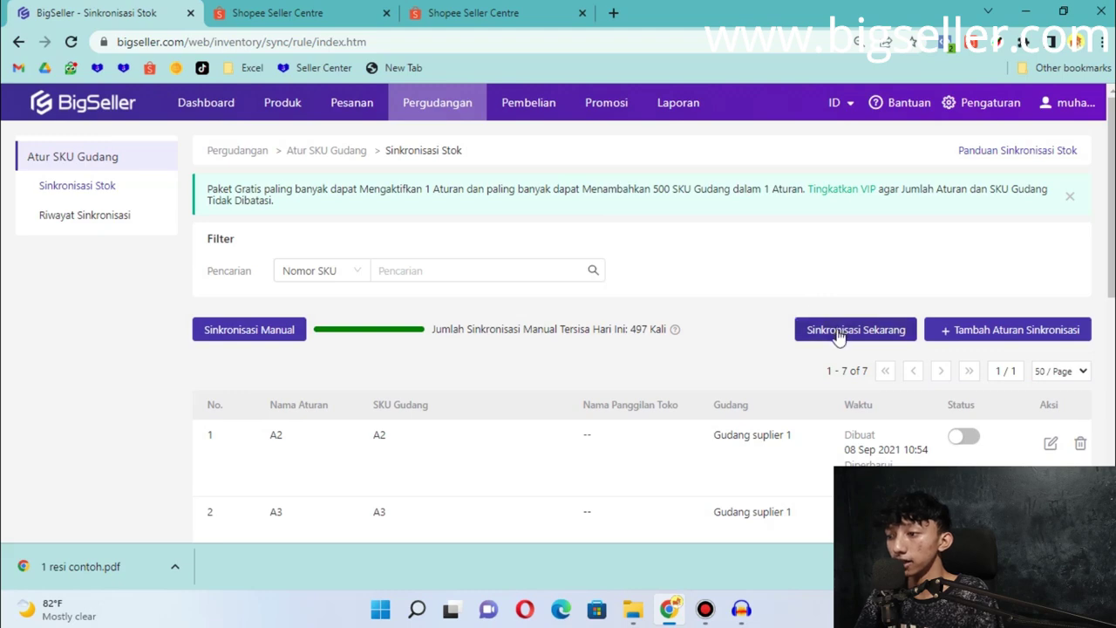
pyautogui.click(837, 335)
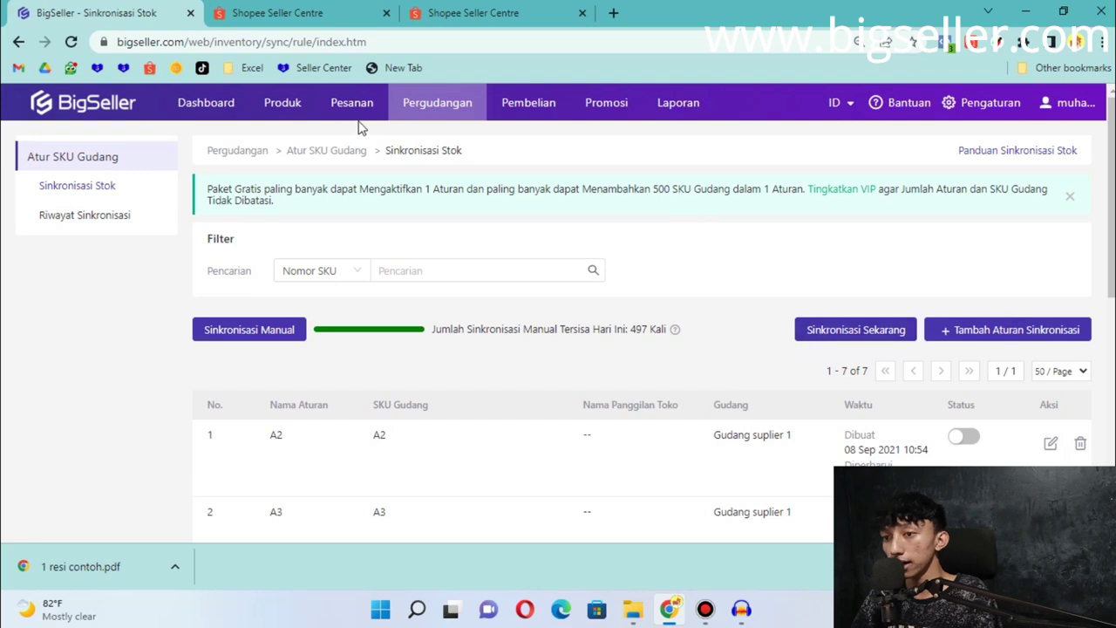
# Open the orders waiting to be processed and review the order ready for processing
pyautogui.moveTo(353, 104)
pyautogui.click(382, 145)
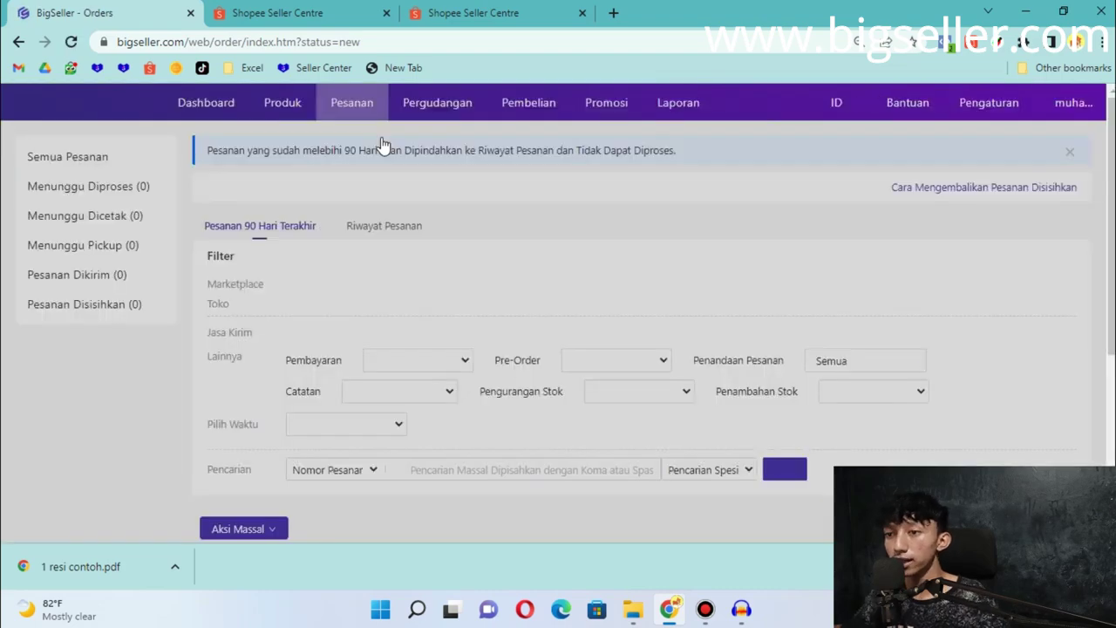
pyautogui.scroll(-5, 384, 174)
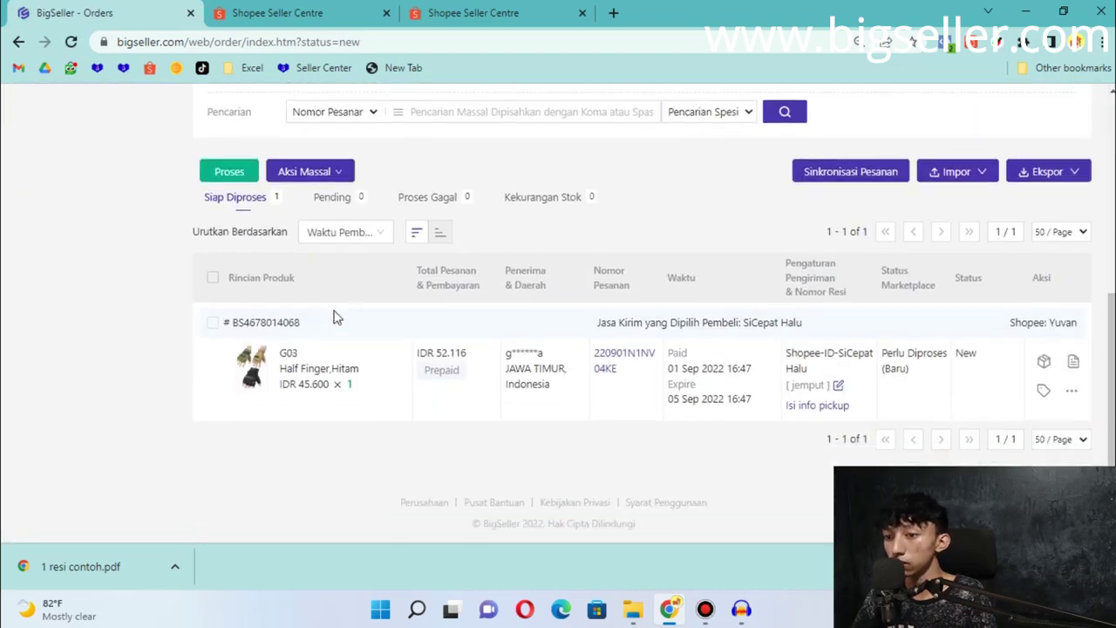
pyautogui.scroll(5, 253, 328)
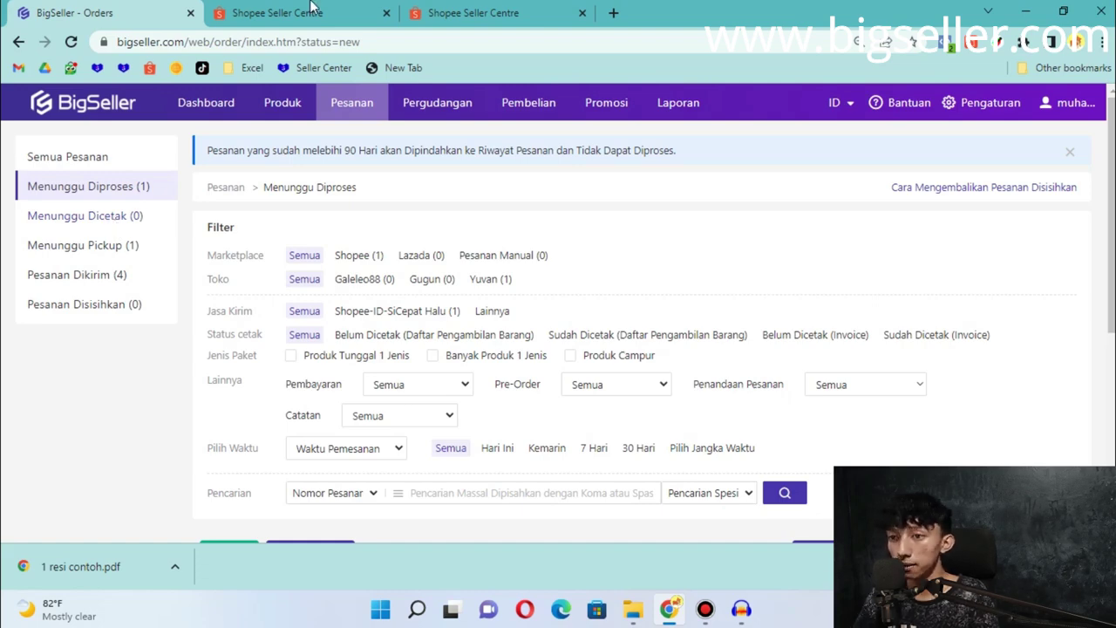
# Compare the orders still to be processed in Shopee Seller Centre with the waiting orders in BigSeller
pyautogui.click(364, 7)
pyautogui.click(417, 67)
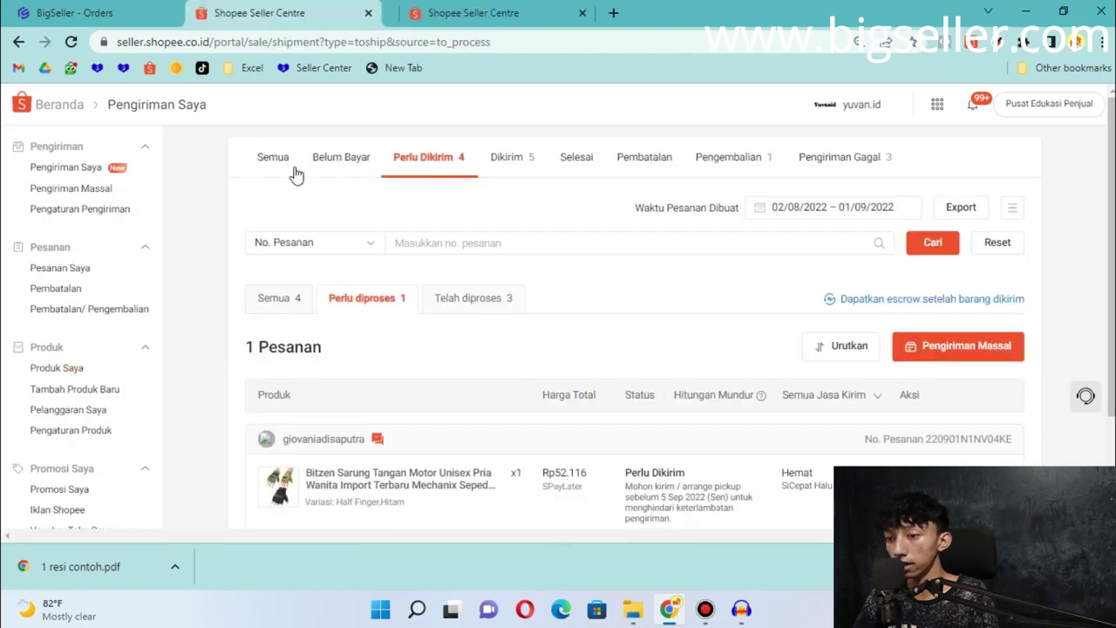
pyautogui.scroll(-2, 370, 340)
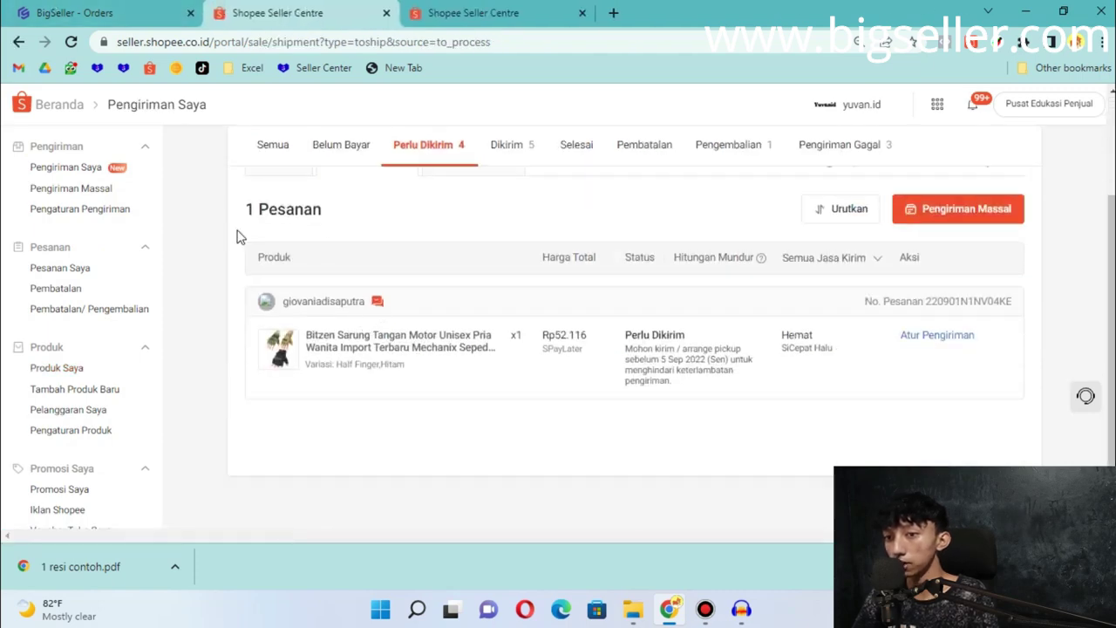
pyautogui.click(139, 13)
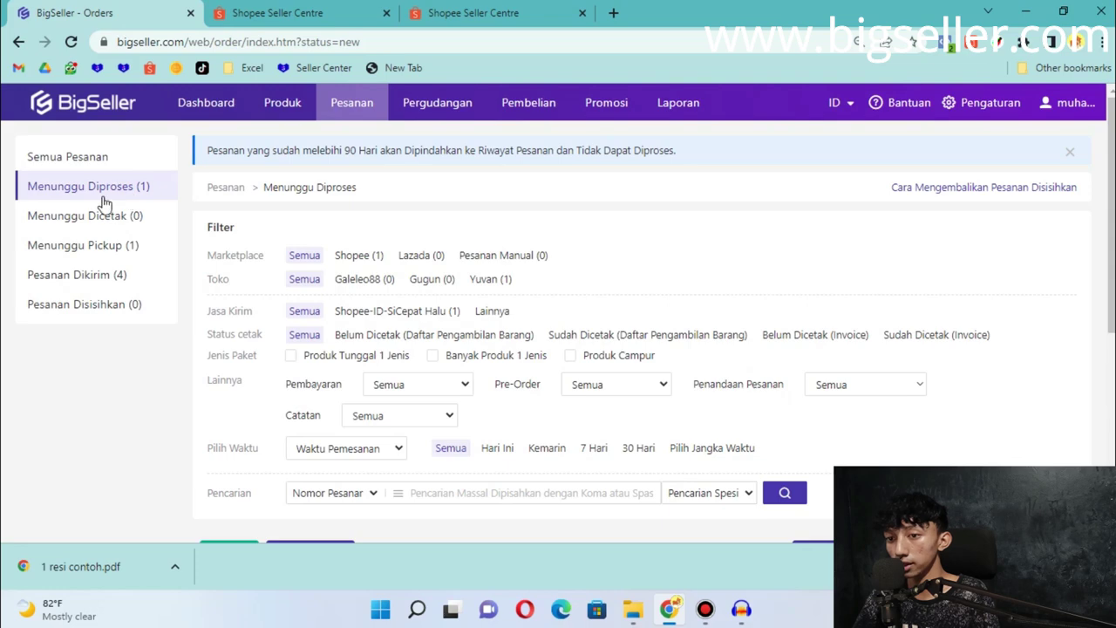
pyautogui.scroll(-4, 144, 228)
pyautogui.scroll(4, 261, 239)
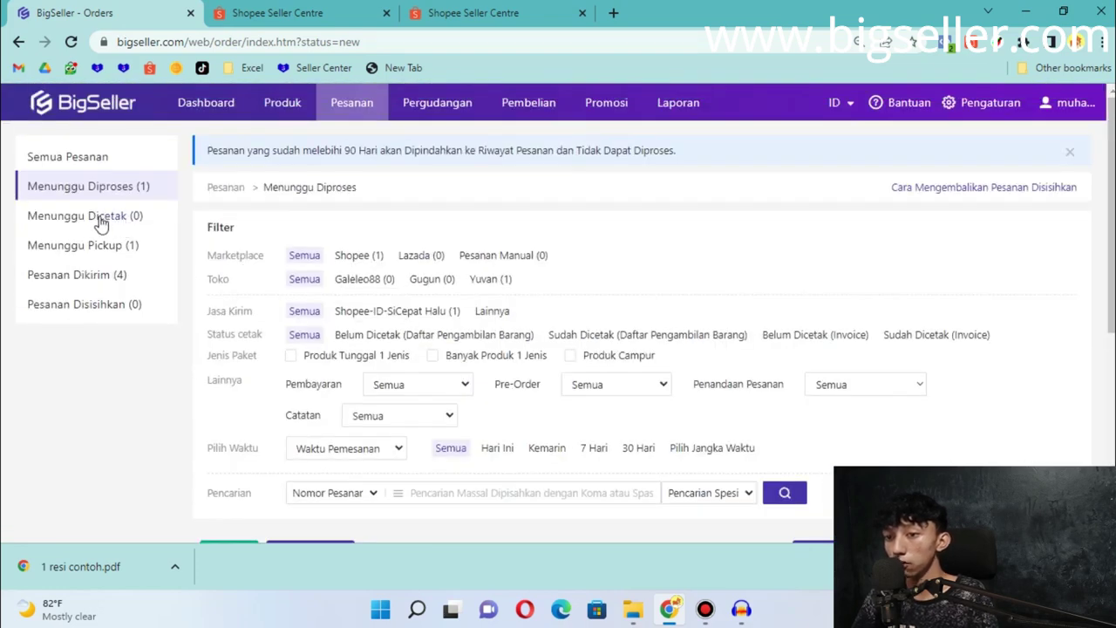
pyautogui.click(324, 12)
pyautogui.scroll(2, 479, 254)
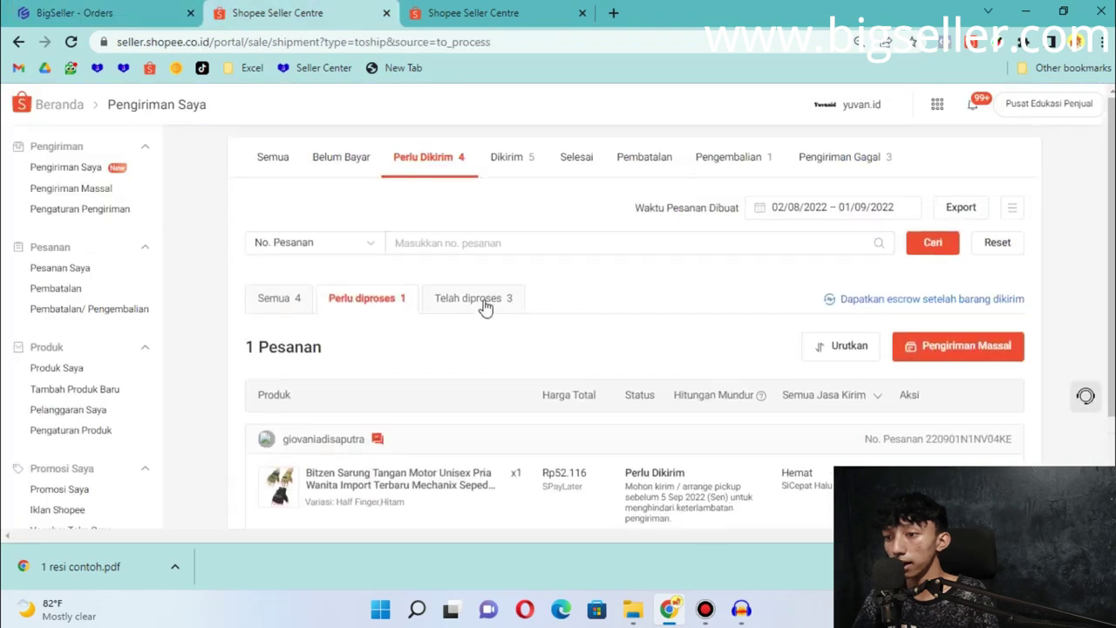
pyautogui.click(5, 7)
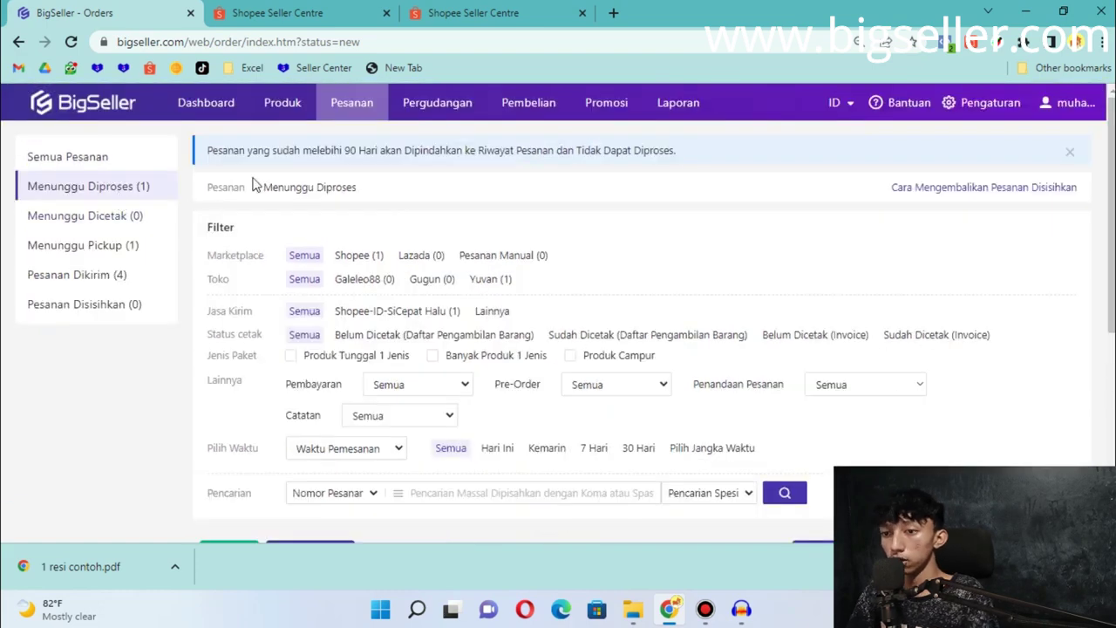
# Process the waiting Half Finger,Hitam order, saving and packing it with pickup on 09/02/2022 from 1:00pm to 5:00pm
pyautogui.scroll(-4, 192, 266)
pyautogui.click(225, 9)
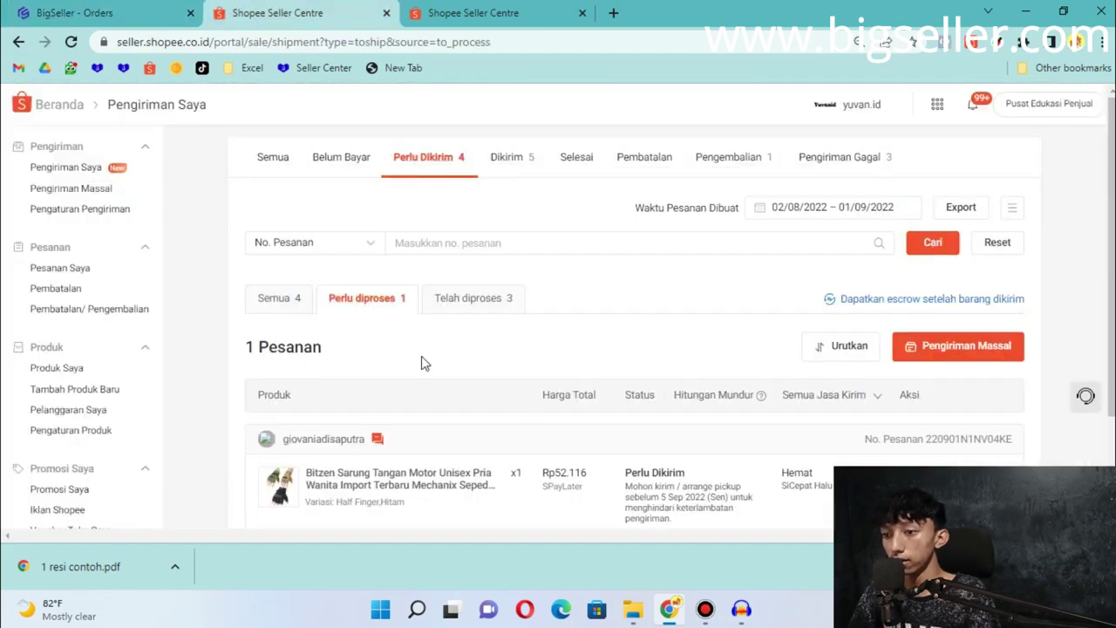
pyautogui.click(42, 11)
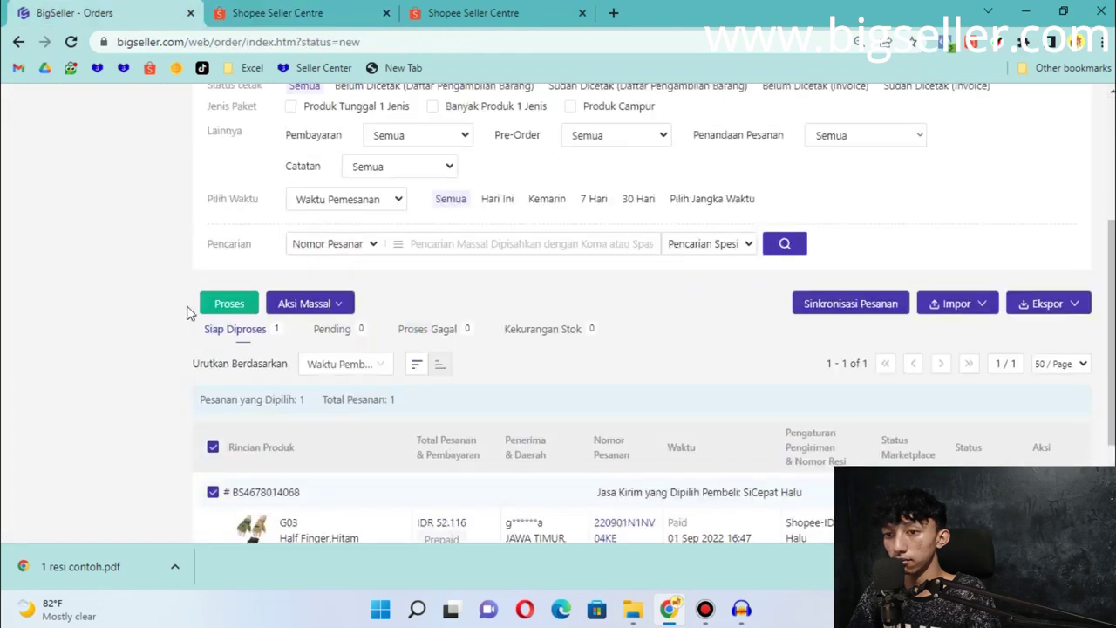
pyautogui.scroll(3, 149, 227)
pyautogui.scroll(-5, 171, 222)
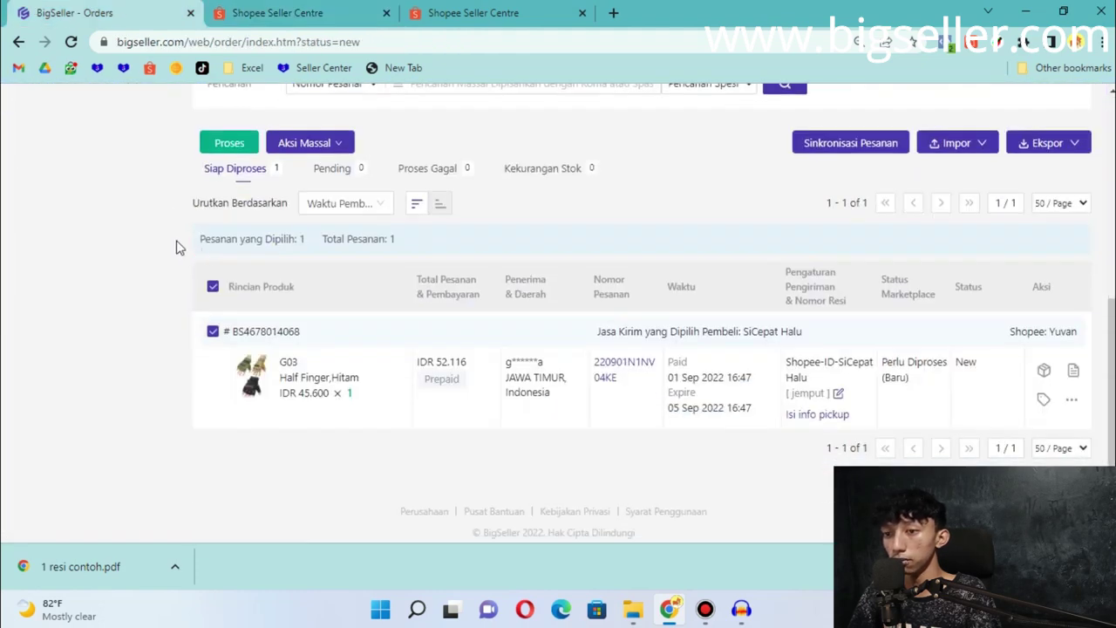
pyautogui.click(222, 144)
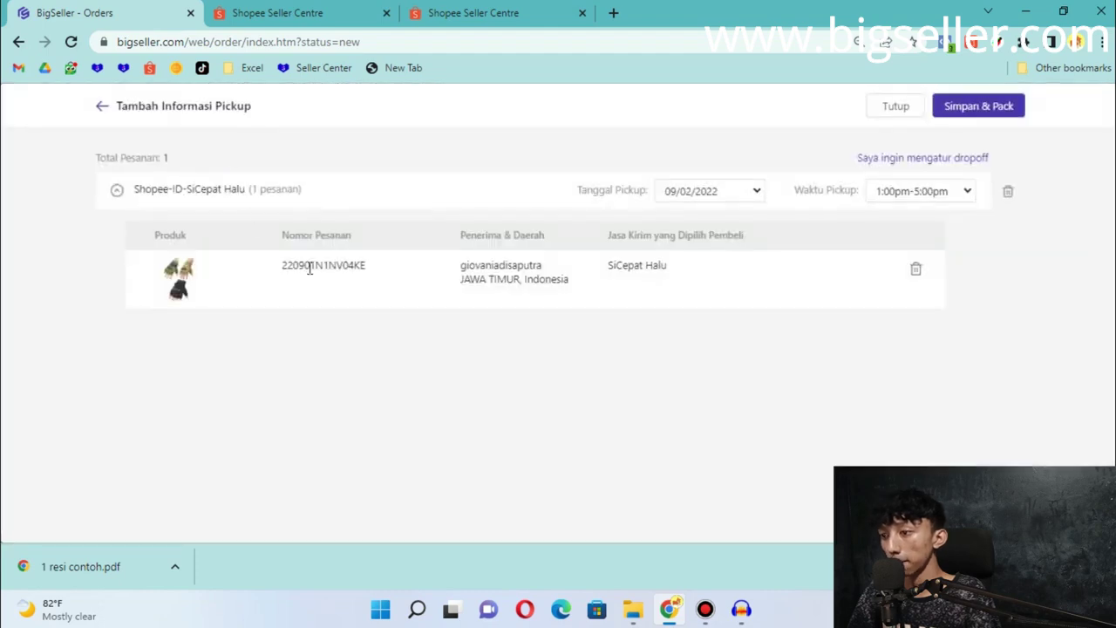
pyautogui.click(965, 114)
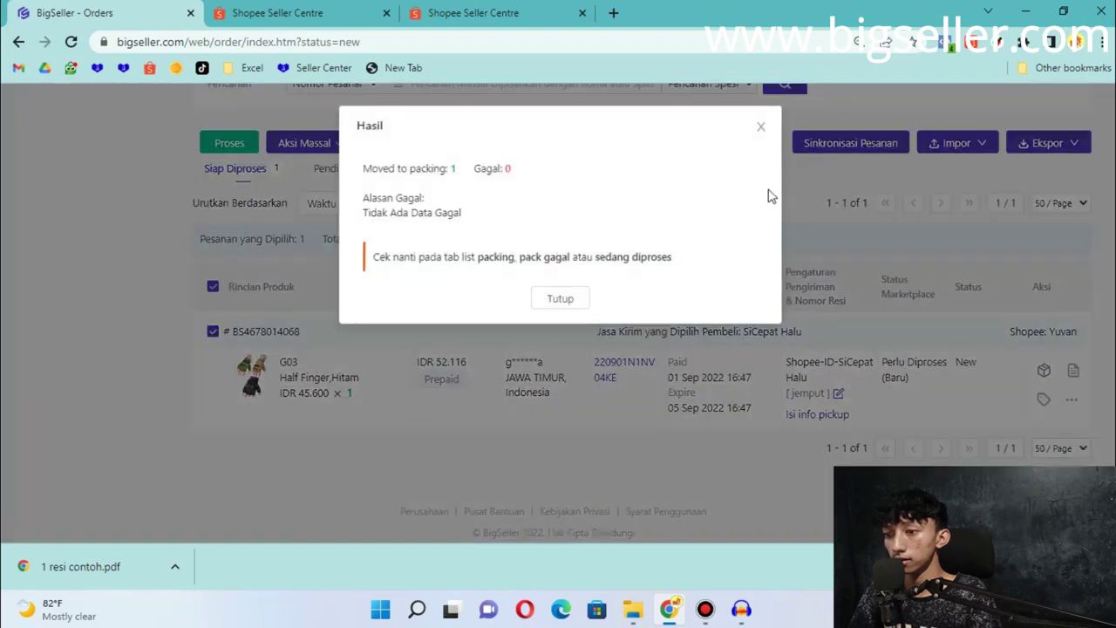
pyautogui.moveTo(471, 163); pyautogui.dragTo(376, 167)
pyautogui.click(582, 305)
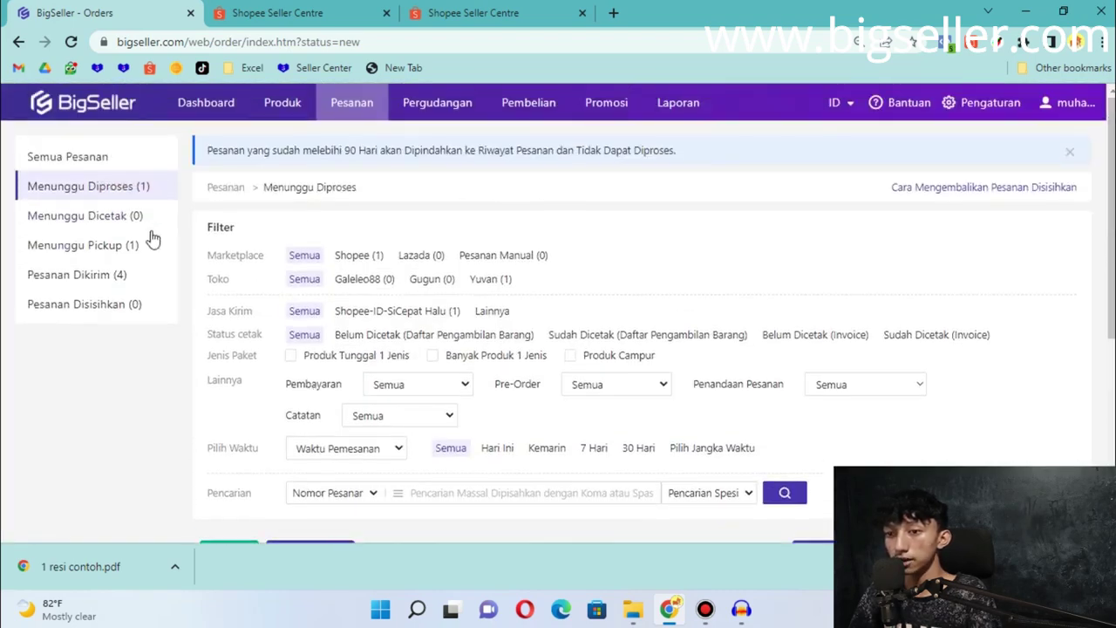
# Open the orders waiting to be printed and check the order's processing status in Shopee Seller Centre
pyautogui.click(131, 226)
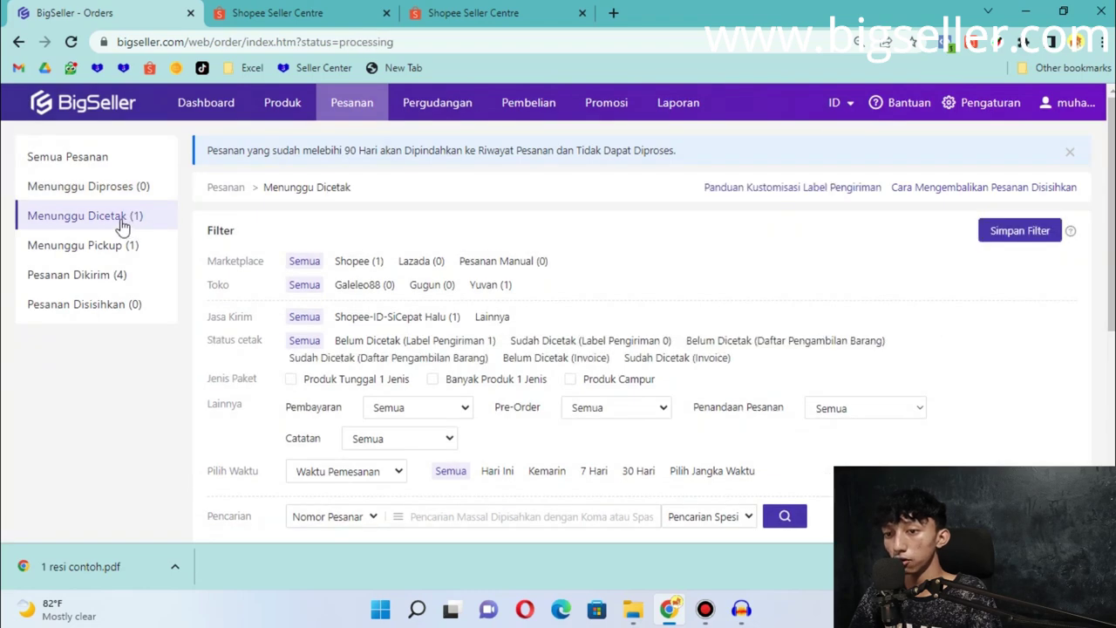
pyautogui.click(277, 12)
pyautogui.click(442, 301)
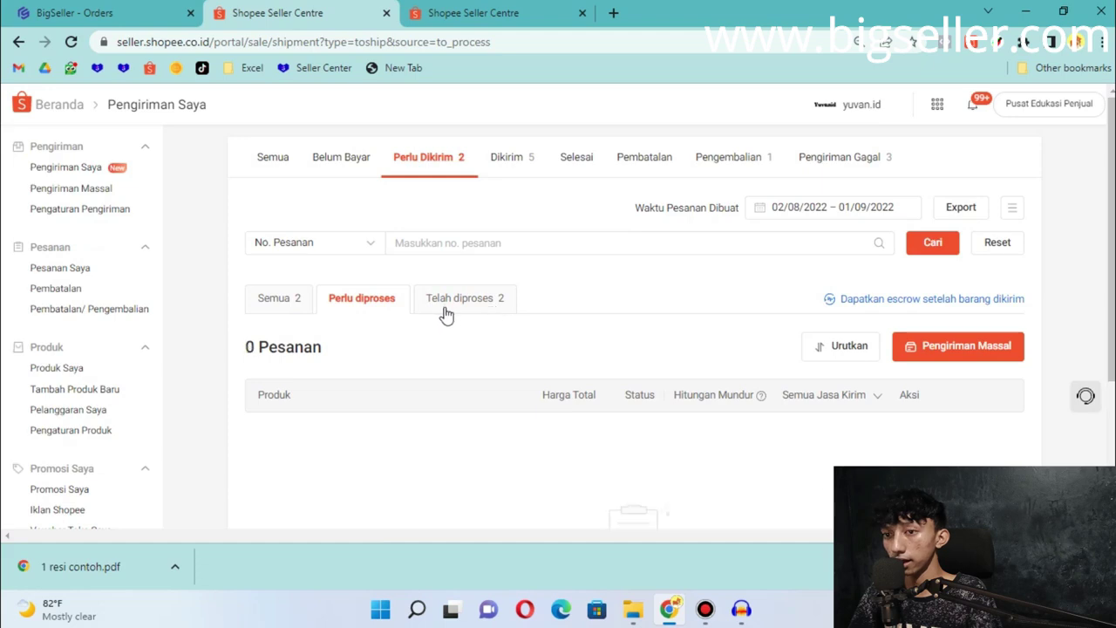
pyautogui.click(122, 10)
# Select the printable Half Finger,Hitam order in BigSeller and ship it
pyautogui.scroll(-2, 208, 252)
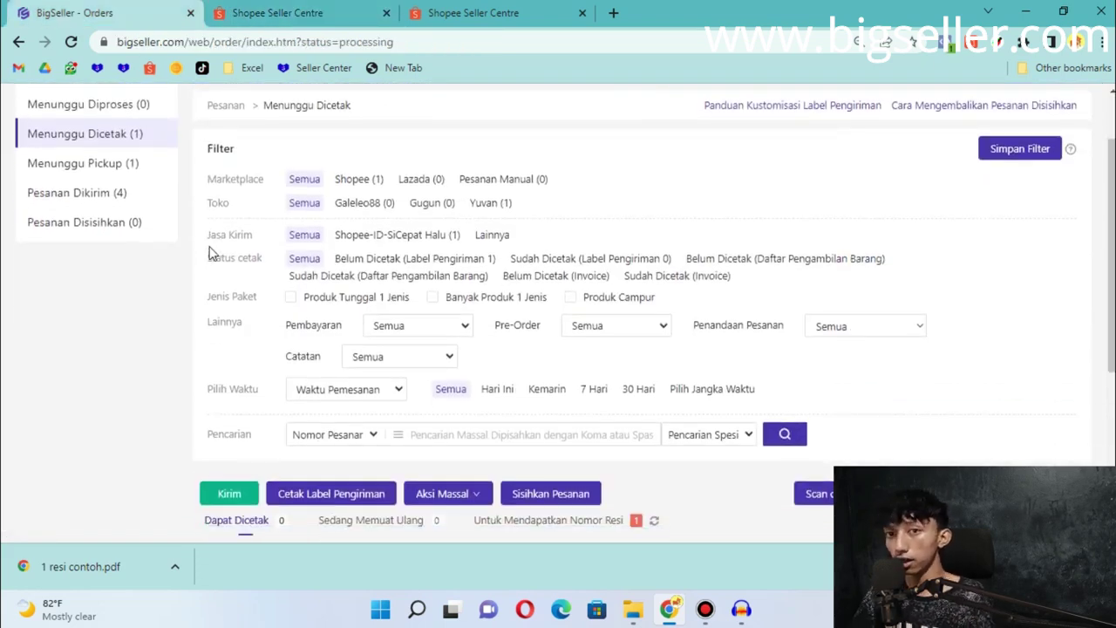
pyautogui.scroll(-4, 209, 253)
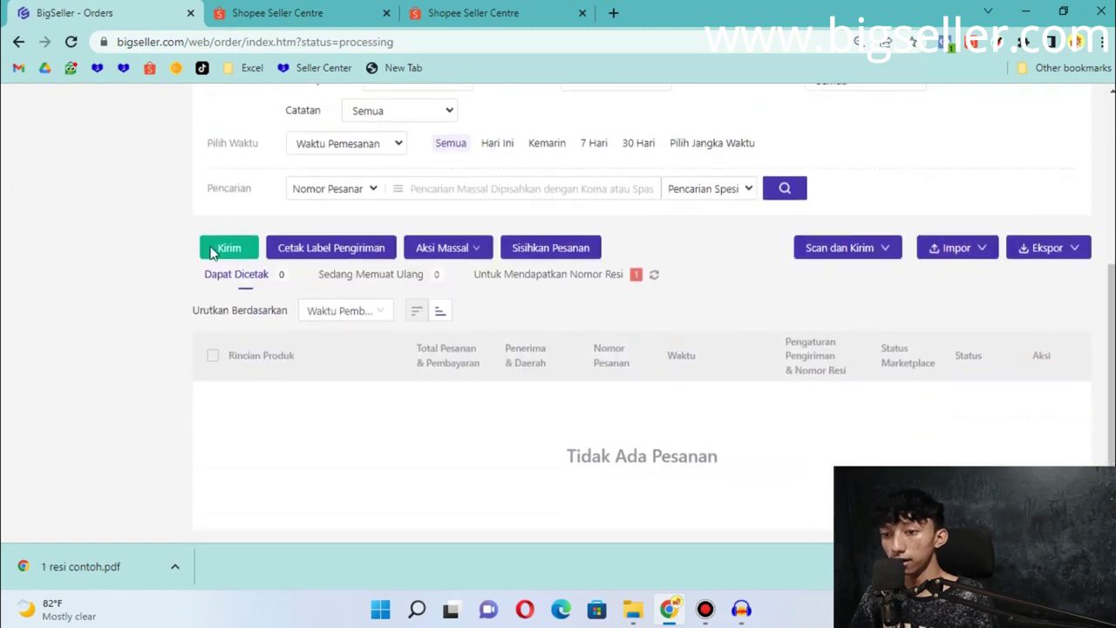
pyautogui.click(213, 326)
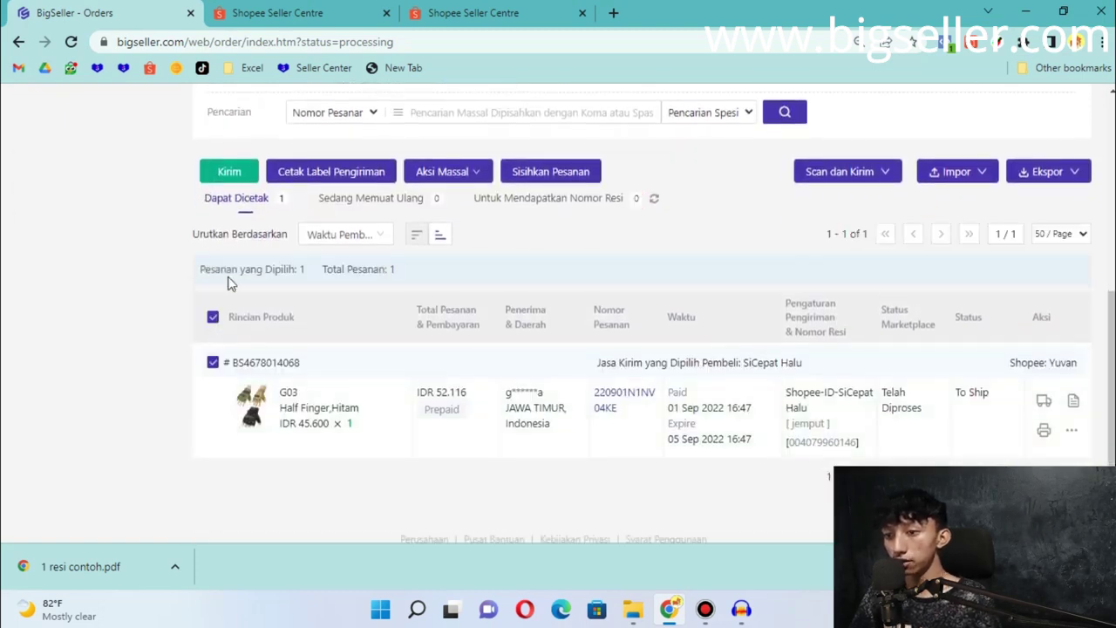
pyautogui.click(222, 173)
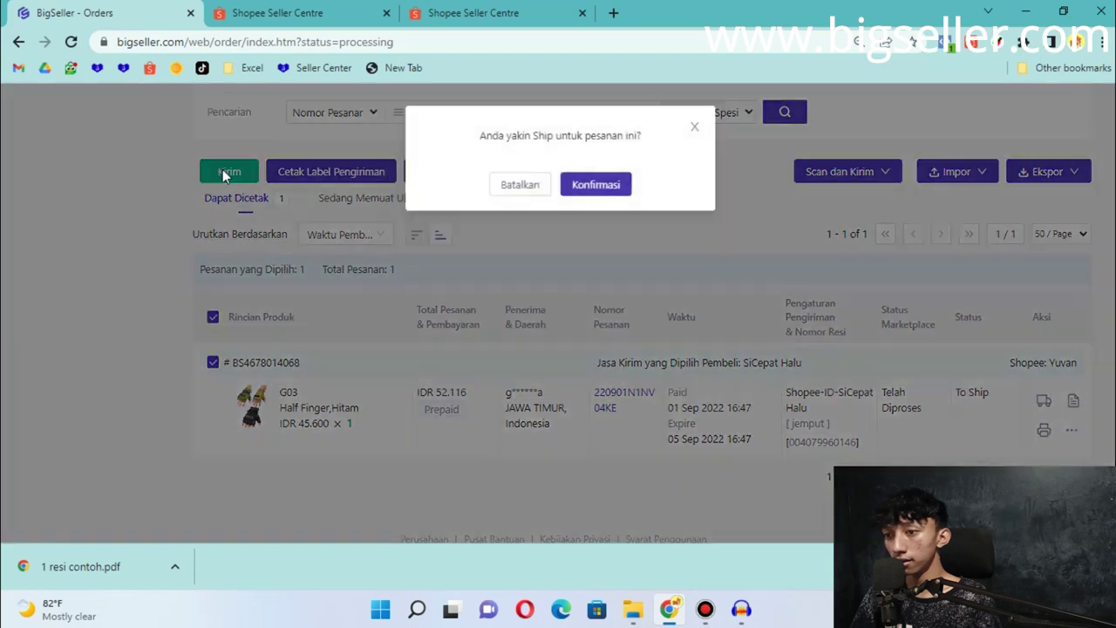
pyautogui.click(595, 186)
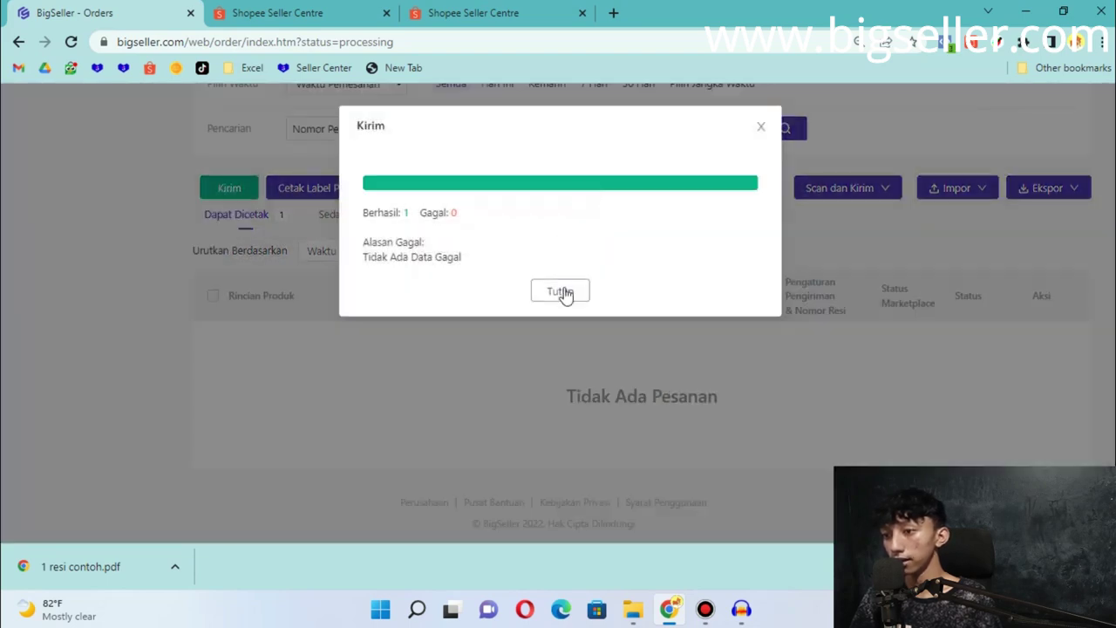
pyautogui.click(560, 291)
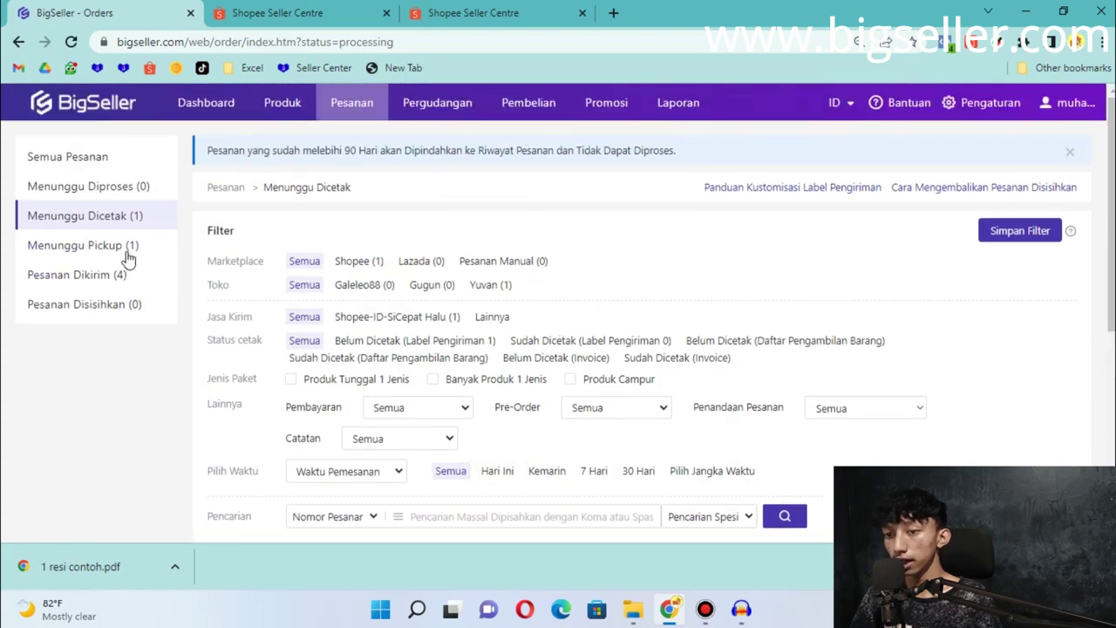
# Print the shipping label for the Full Finger,Hitam order awaiting pickup and mark it as printed
pyautogui.click(129, 244)
pyautogui.scroll(-3, 209, 299)
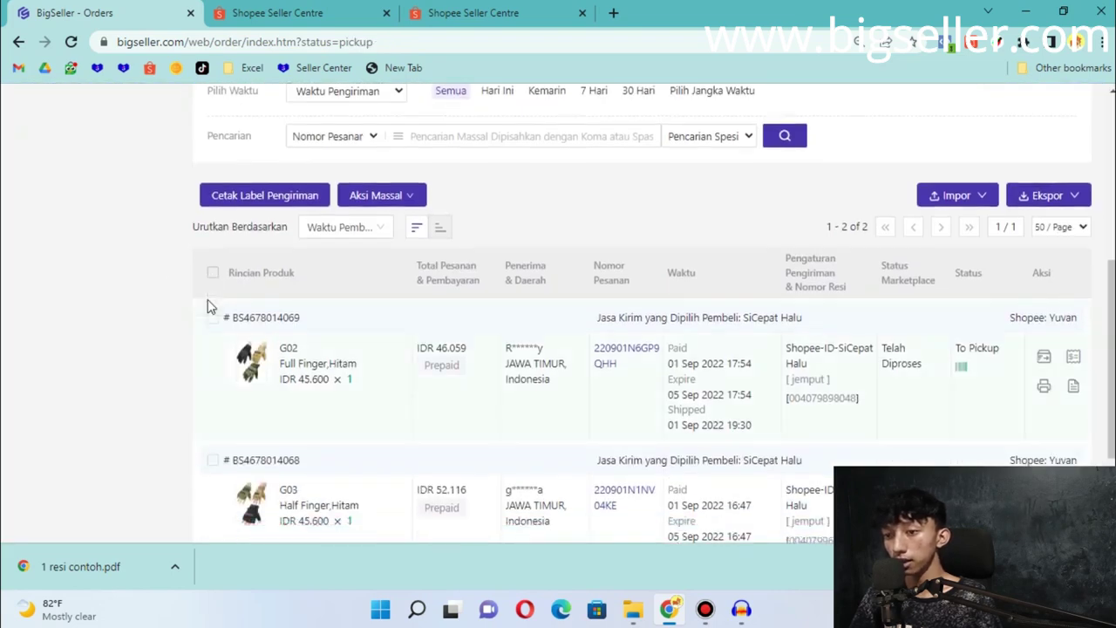
pyautogui.scroll(1, 213, 279)
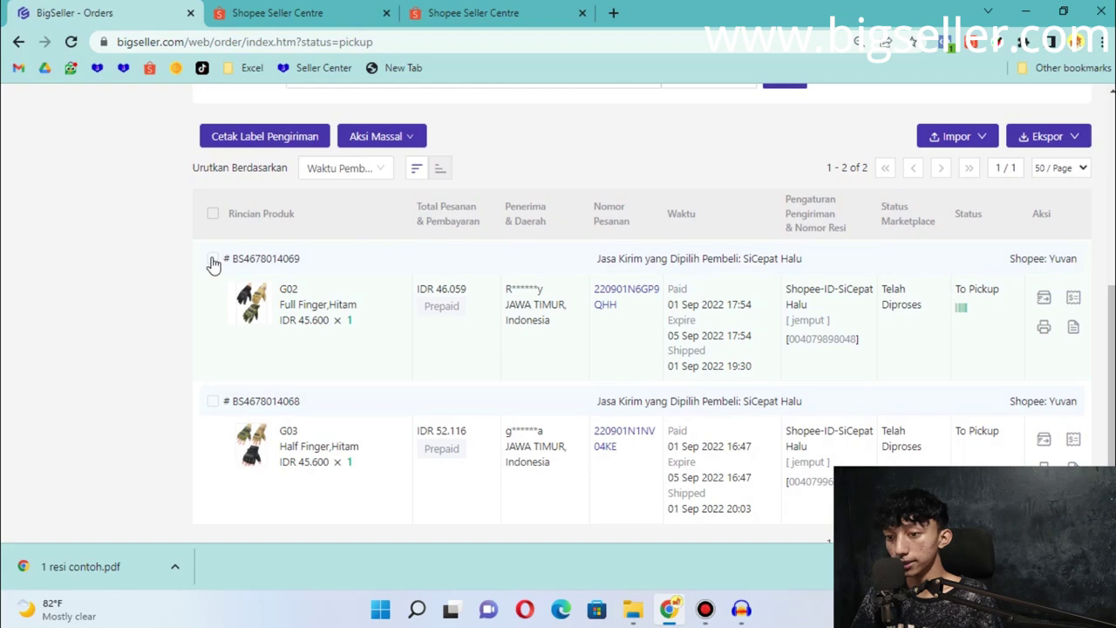
pyautogui.click(212, 261)
pyautogui.scroll(1, 235, 253)
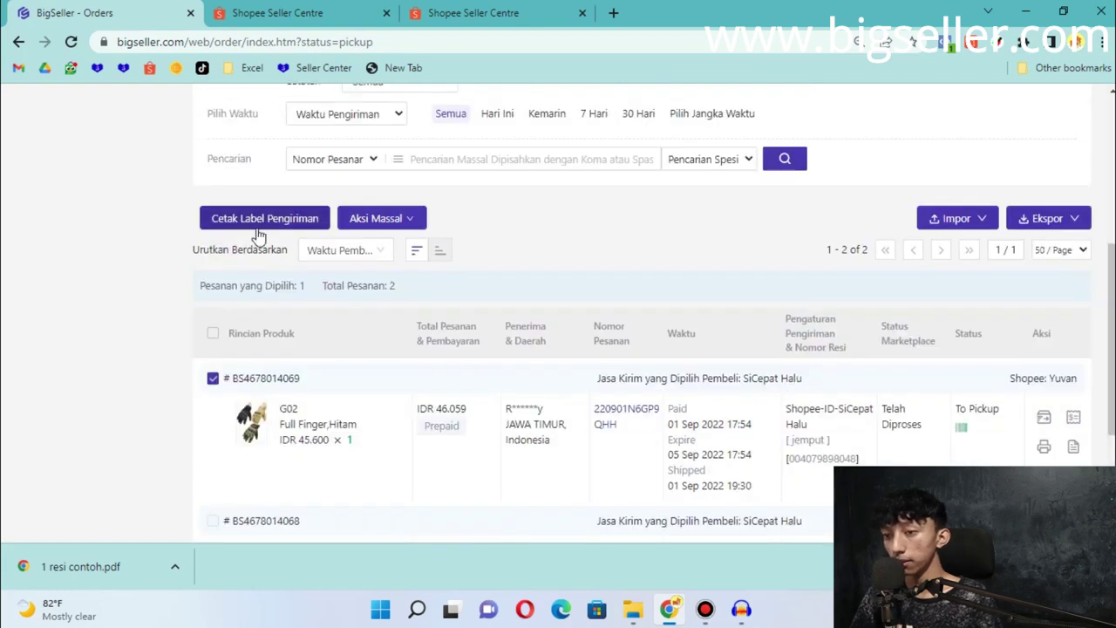
pyautogui.click(265, 220)
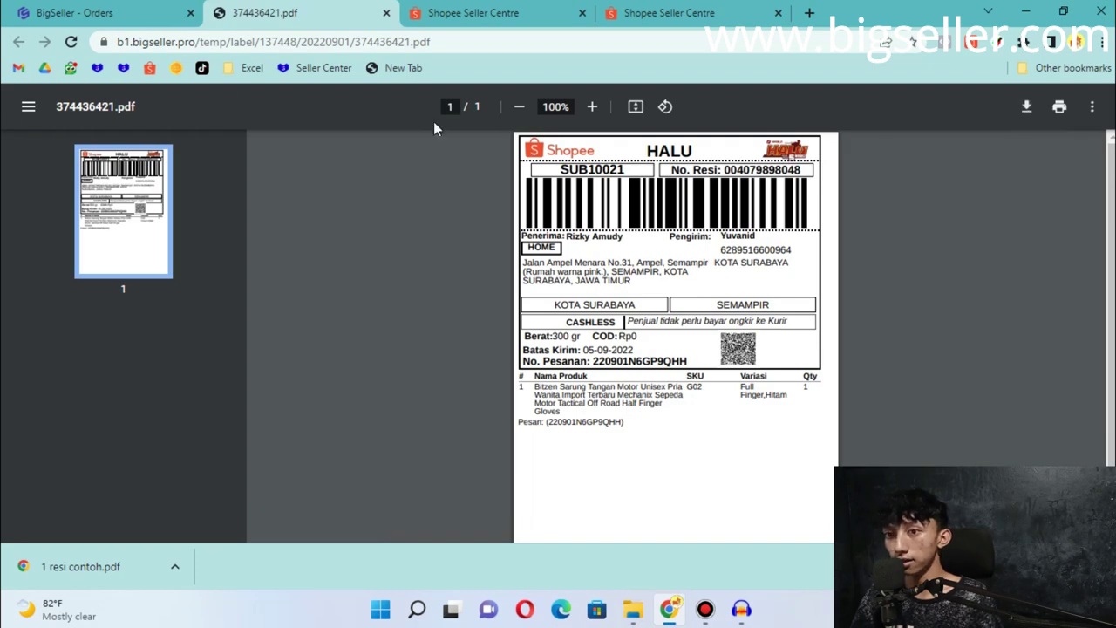
pyautogui.click(74, 12)
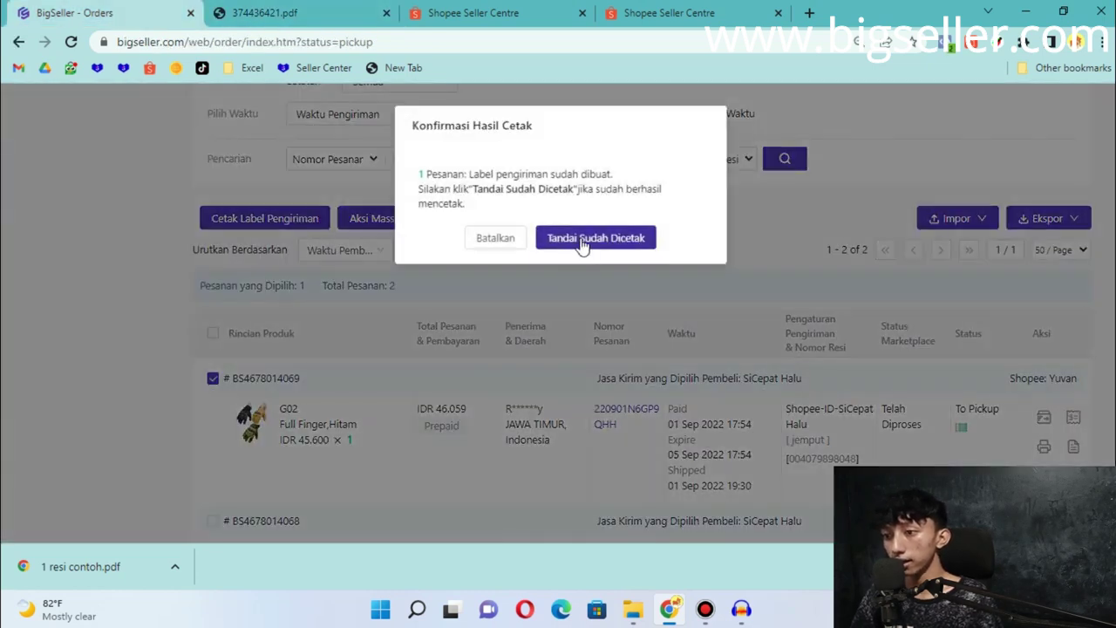
pyautogui.click(582, 240)
# Compare the shipped orders in BigSeller with those in Shopee Seller Centre and return to the orders awaiting pickup
pyautogui.scroll(5, 464, 316)
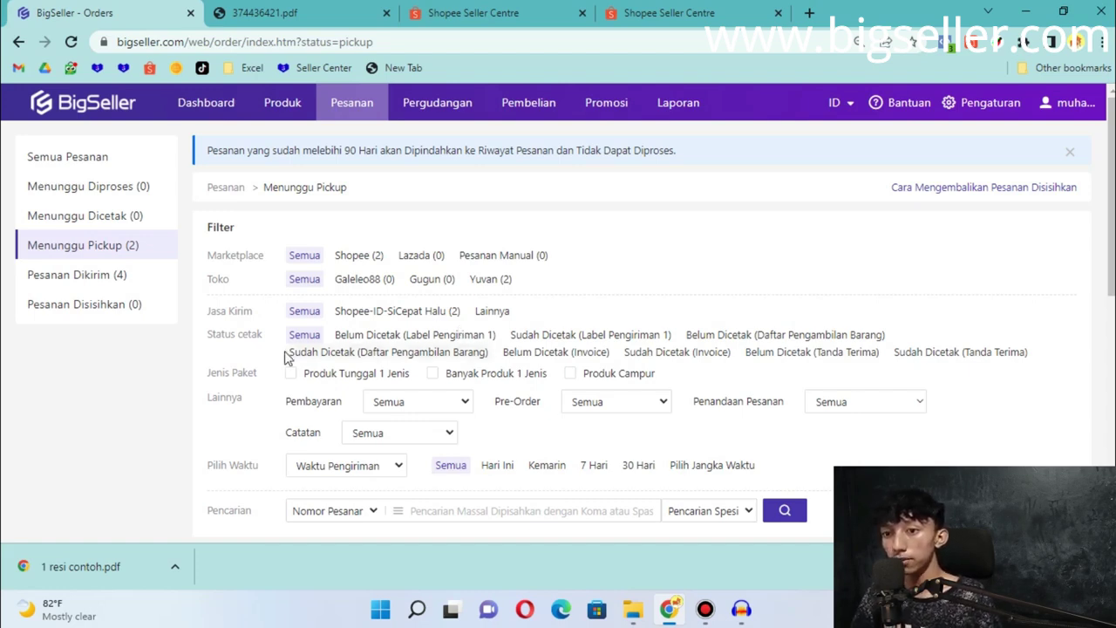
pyautogui.click(93, 275)
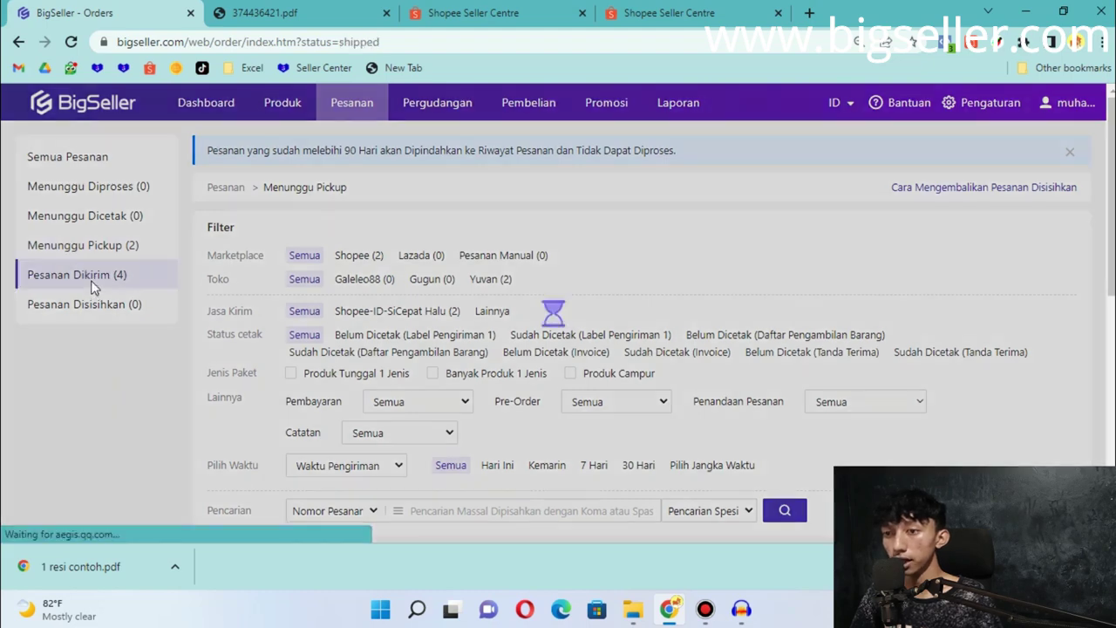
pyautogui.click(503, 15)
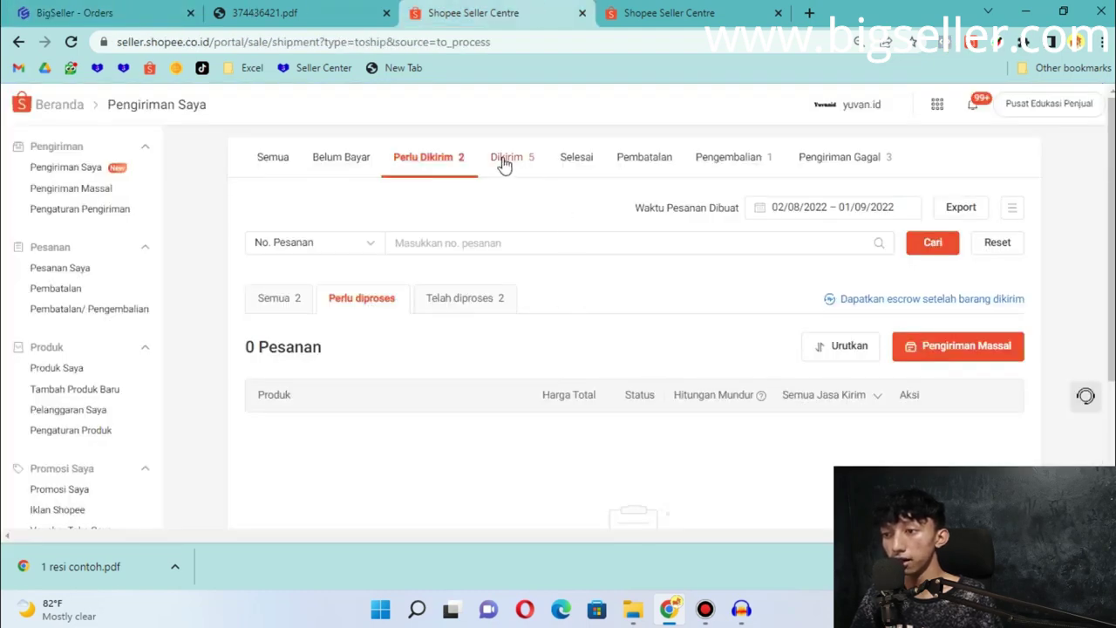
pyautogui.click(85, 7)
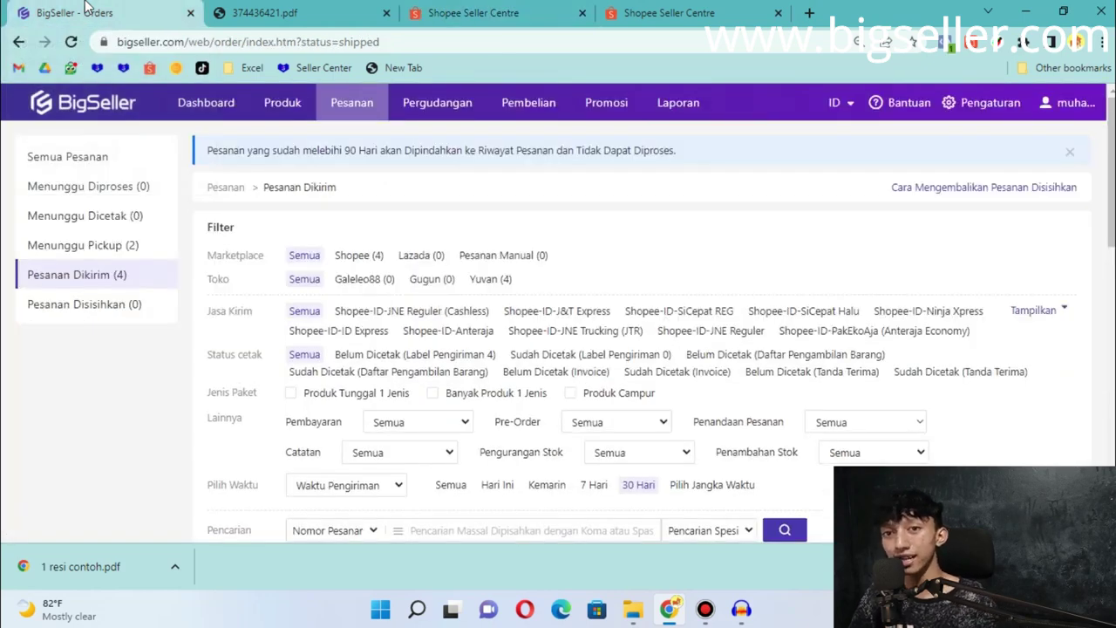
pyautogui.click(96, 245)
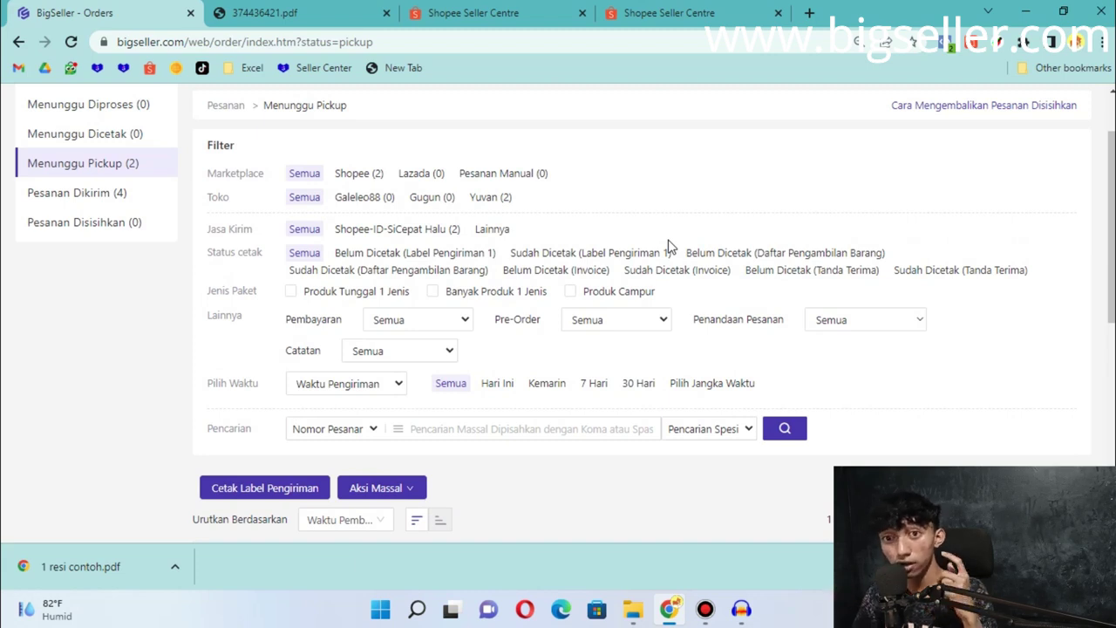
pyautogui.scroll(2, 669, 246)
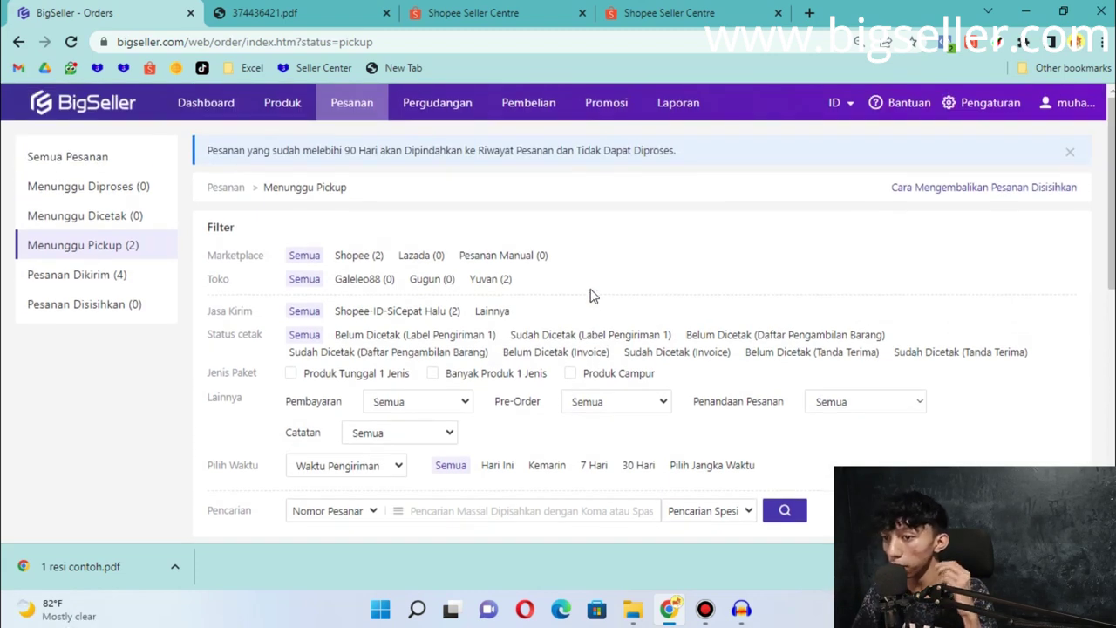